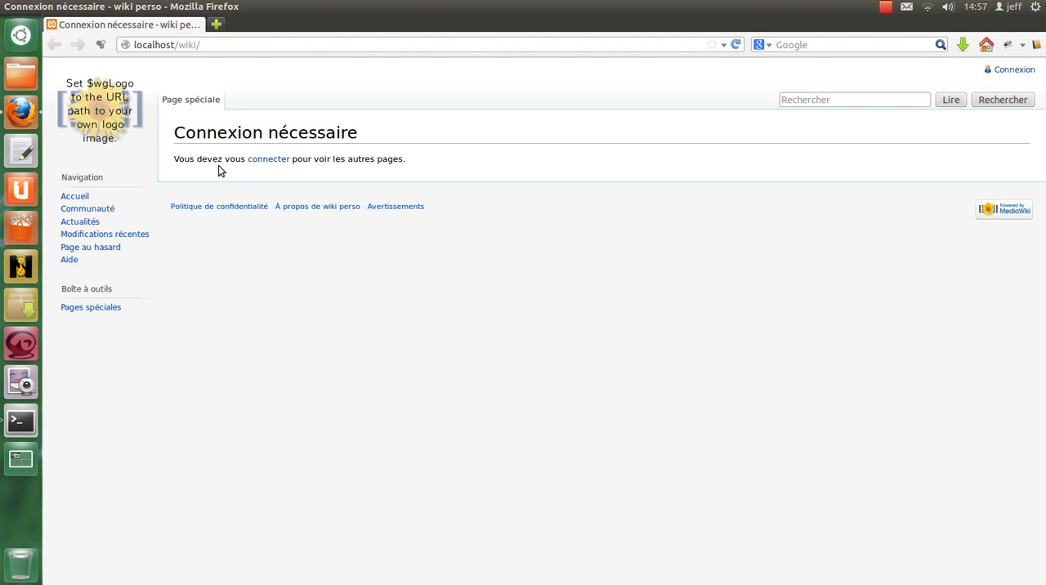
# - Log in to the wiki from the login-required page using the saved account username
pyautogui.click(276, 163)
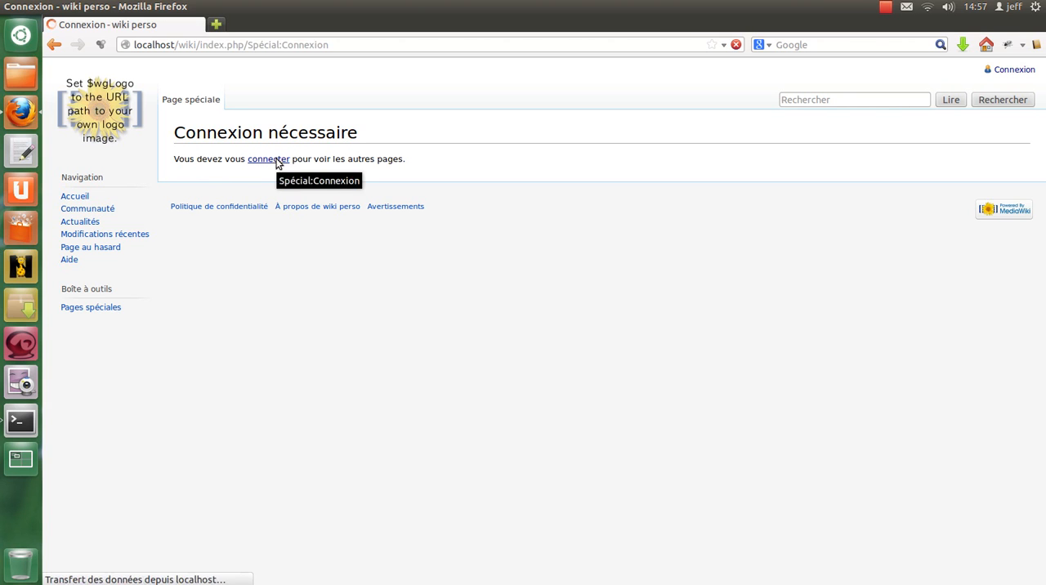
pyautogui.click(325, 226)
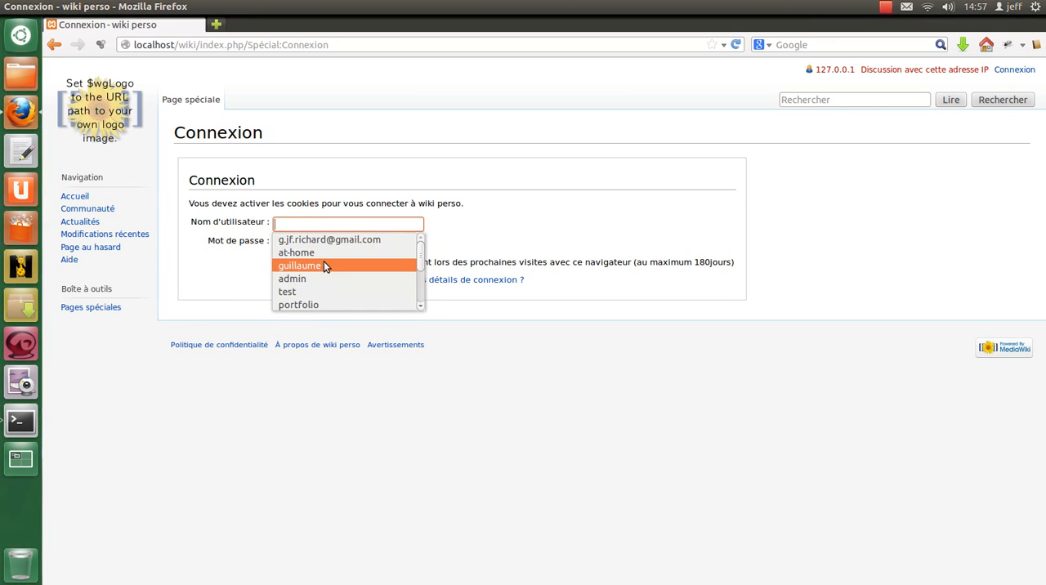
pyautogui.click(323, 263)
pyautogui.click(309, 282)
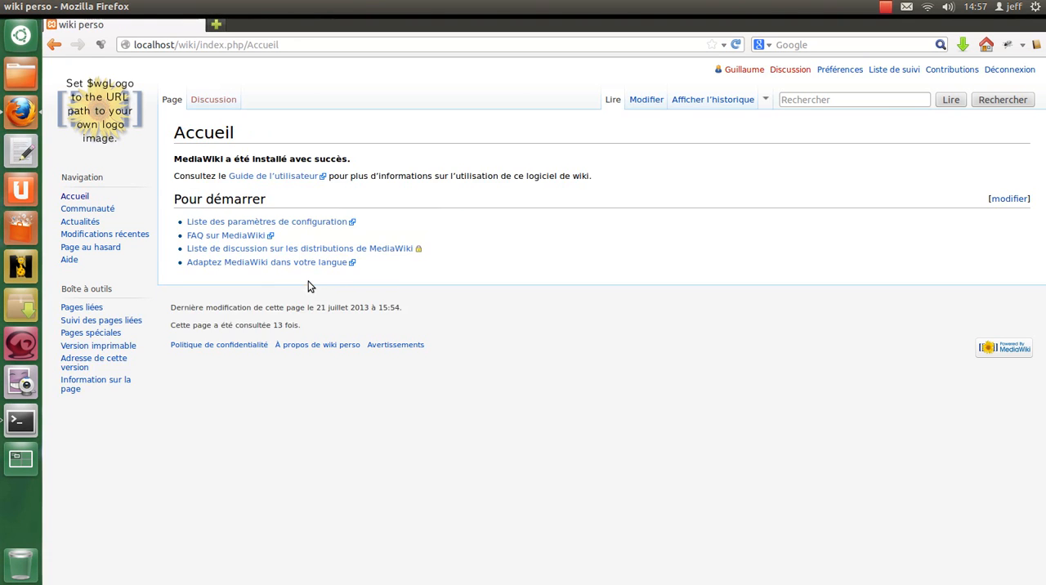
# - In the account preferences, enter the user's full name as the real name and set the gender to Masculin
pyautogui.click(836, 72)
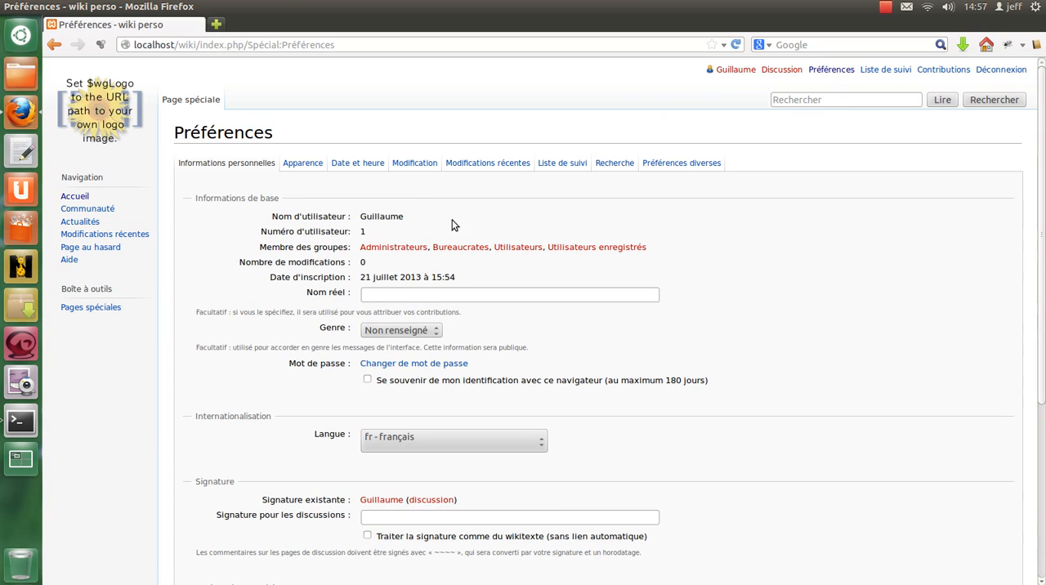
pyautogui.click(431, 295)
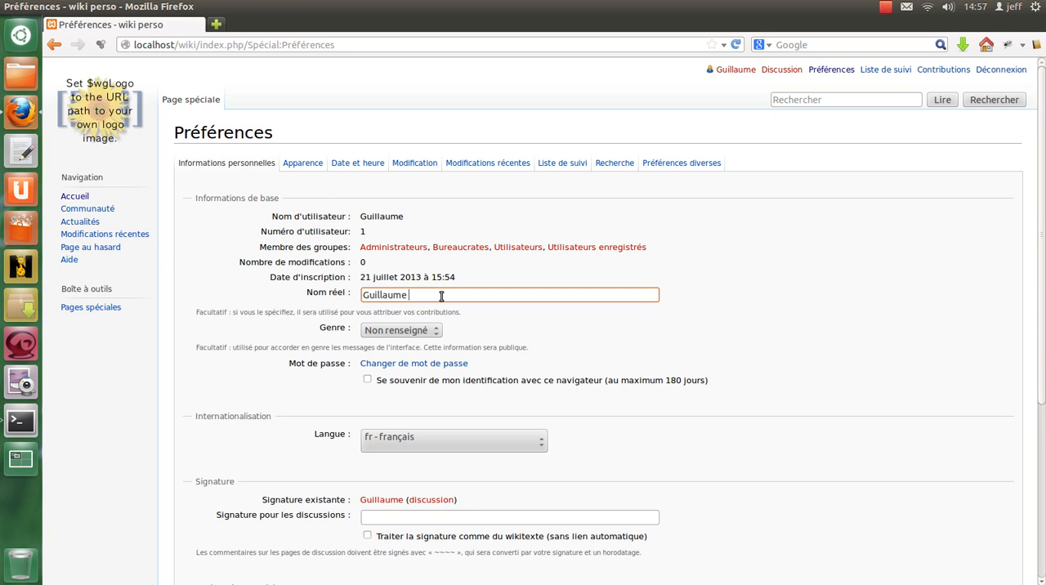
pyautogui.write('ICHARD')
pyautogui.click(412, 331)
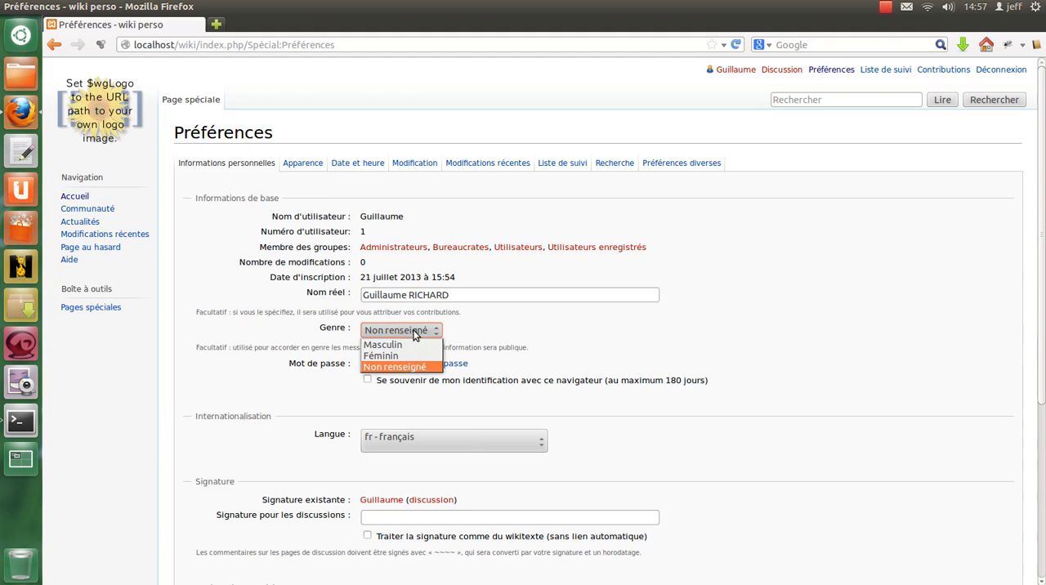
pyautogui.click(418, 345)
# - Set the discussion signature to the user's full name followed by "- Webmaster Développeur" and have it treated as wikitext
pyautogui.scroll(-3, 545, 262)
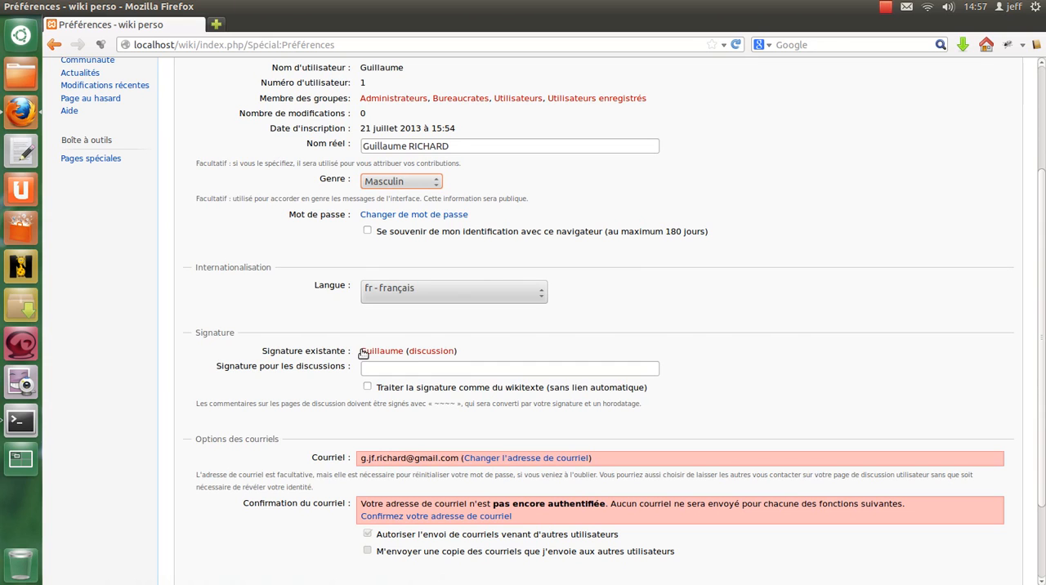
pyautogui.click(403, 368)
pyautogui.write('Gui')
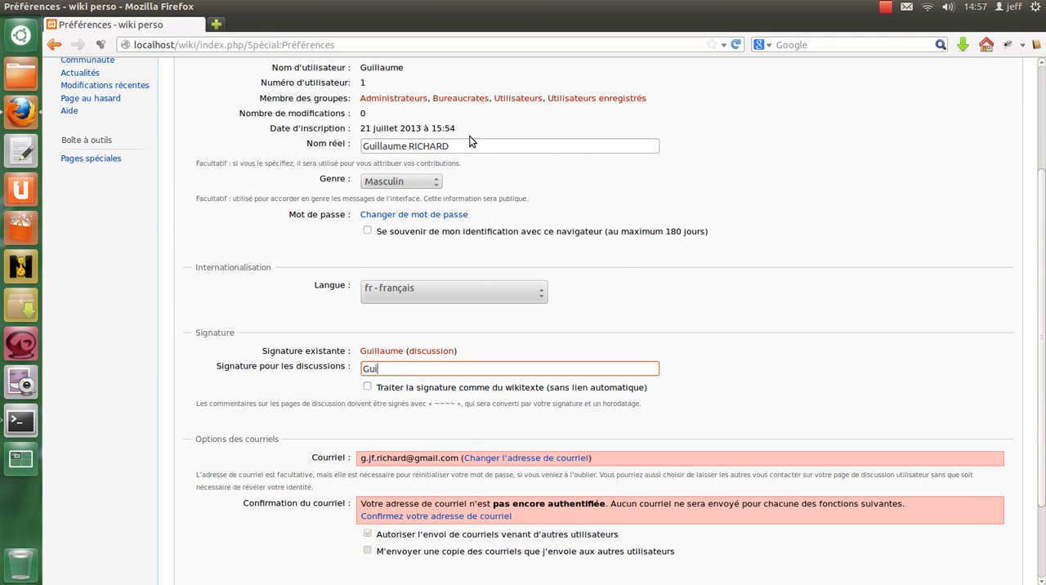
pyautogui.moveTo(459, 146); pyautogui.dragTo(167, 135)
pyautogui.hotkey('ctrl', 'c')
pyautogui.doubleClick(400, 371)
pyautogui.hotkey('ctrl', 'v')
pyautogui.write('- Webmas')
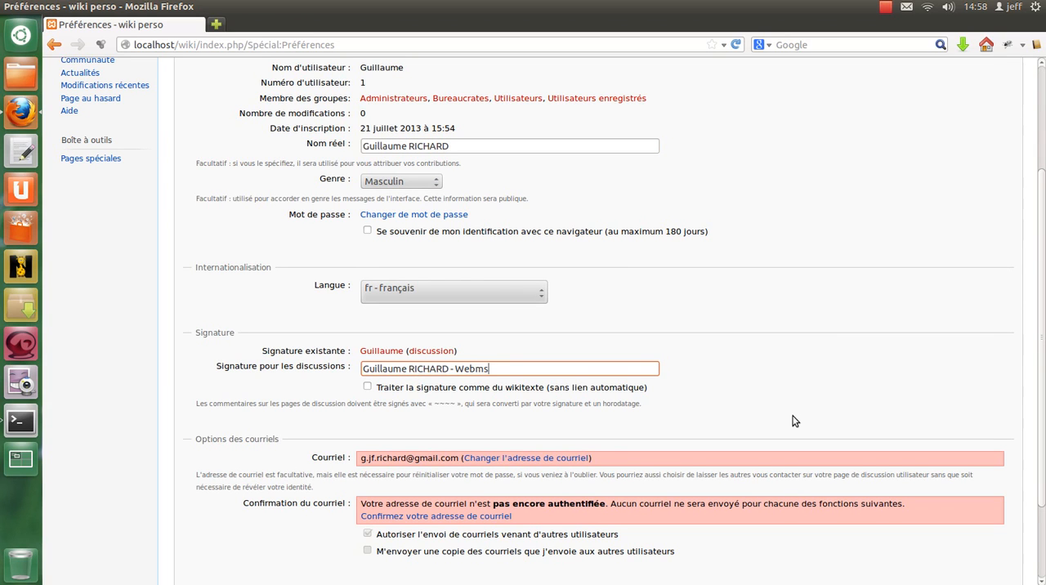
pyautogui.write('ter Développeur')
pyautogui.click(372, 387)
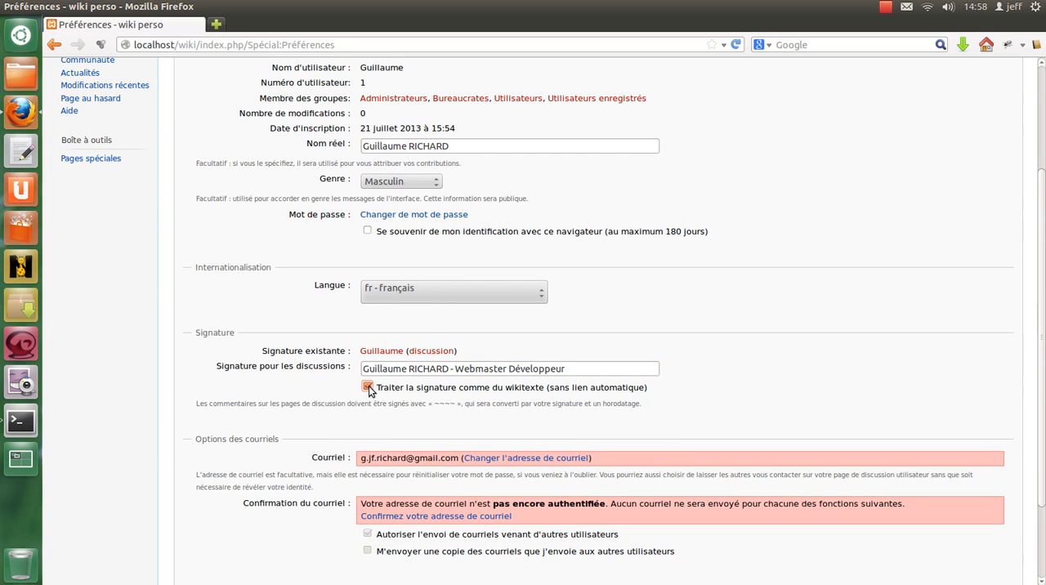
# - Review the e-mail options and save the personal information preferences
pyautogui.scroll(-3, 692, 294)
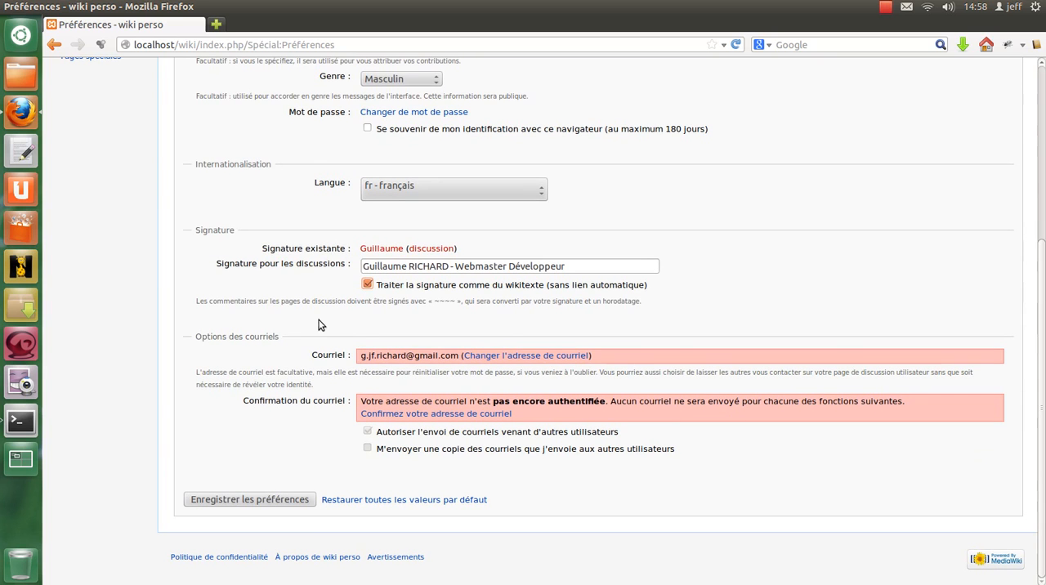
pyautogui.moveTo(197, 339); pyautogui.dragTo(251, 350)
pyautogui.scroll(1, 262, 367)
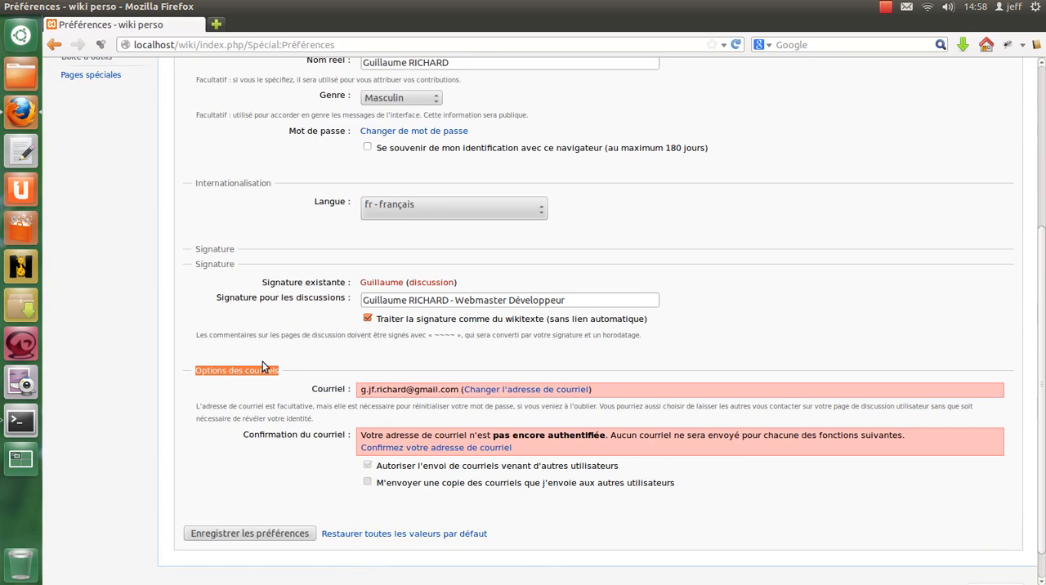
pyautogui.scroll(7, 262, 367)
pyautogui.scroll(-8, 263, 351)
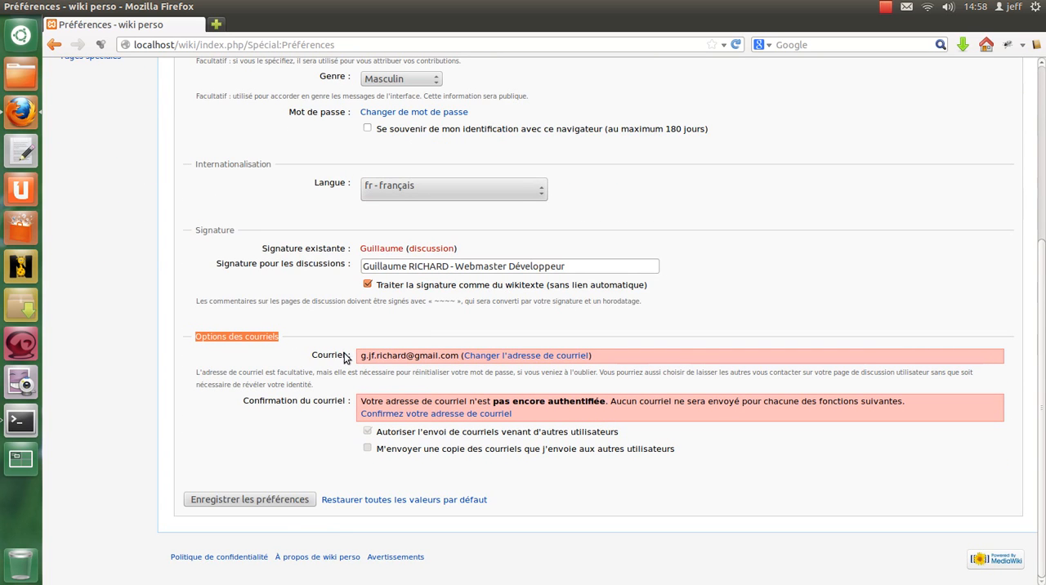
pyautogui.click(331, 354)
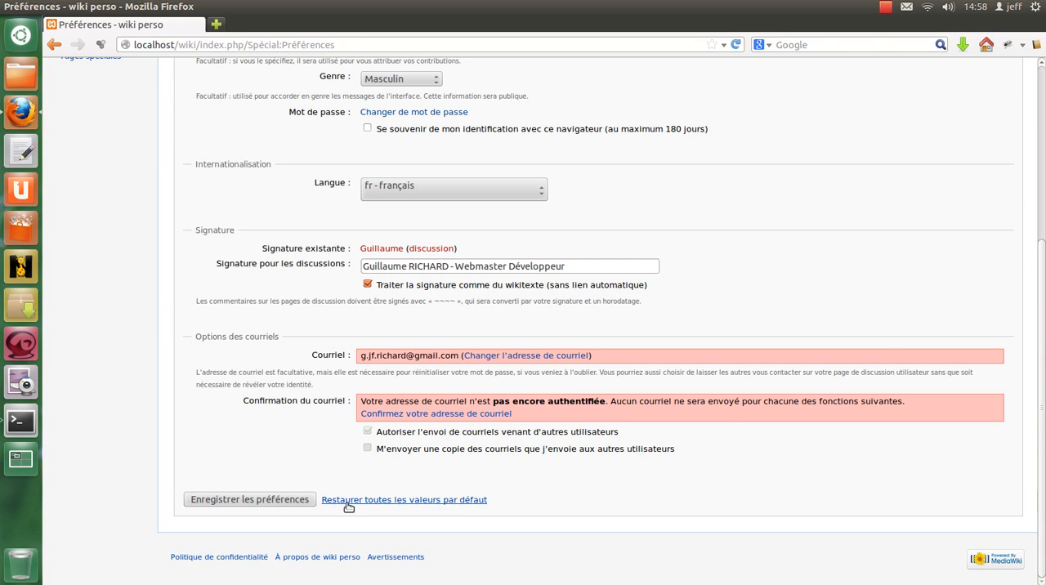
pyautogui.click(297, 501)
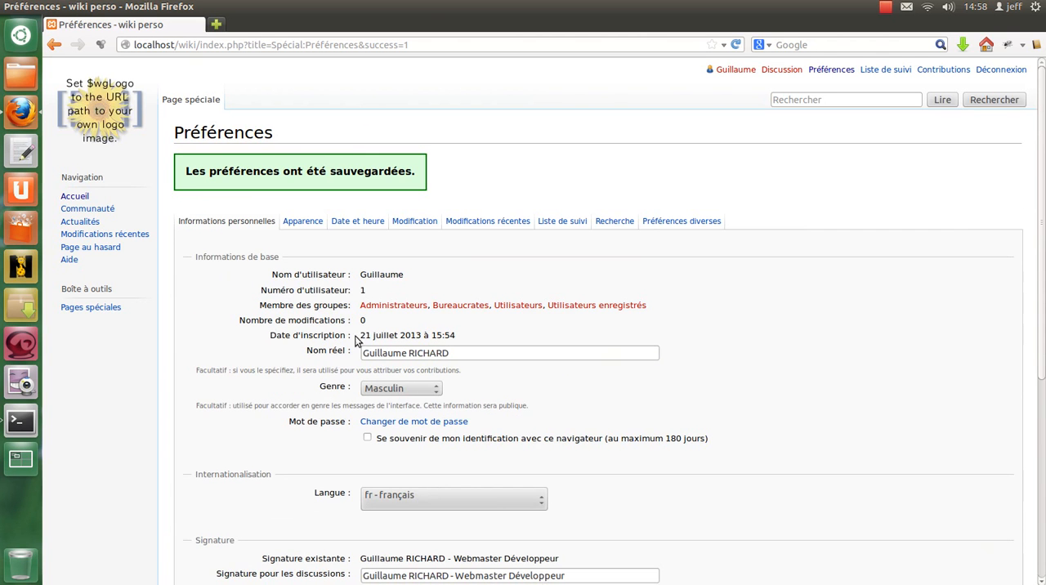
# - In the appearance preferences, preview the Vector, Bleu de Cologne and Moderne skins on the wiki's home page
pyautogui.click(304, 228)
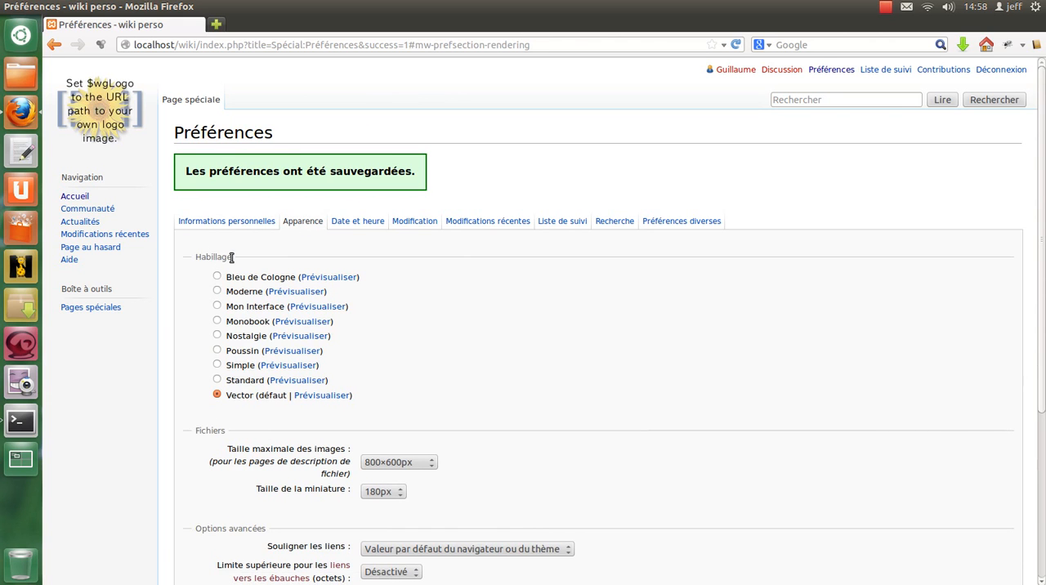
pyautogui.click(323, 396)
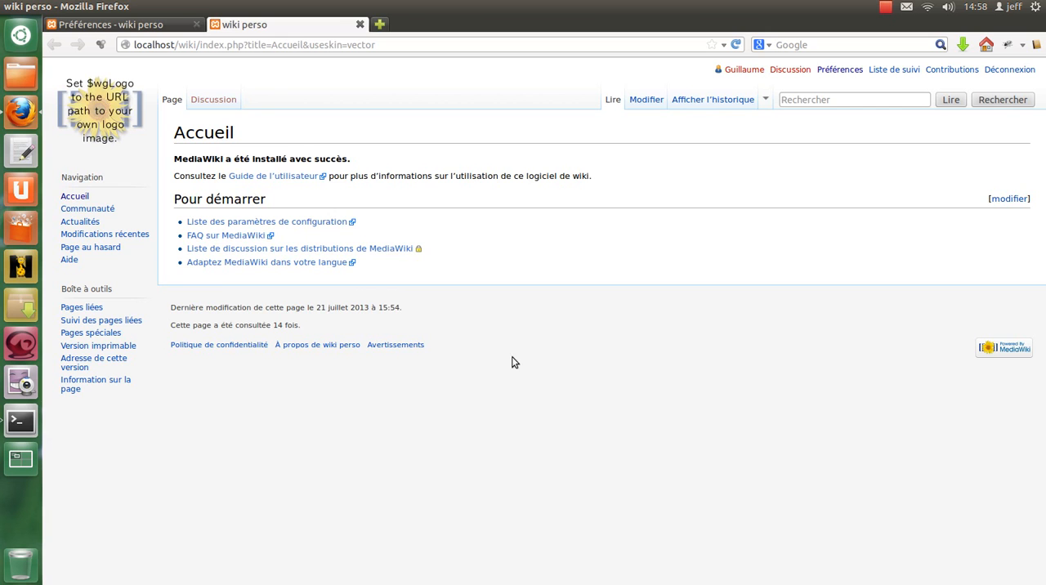
pyautogui.click(123, 24)
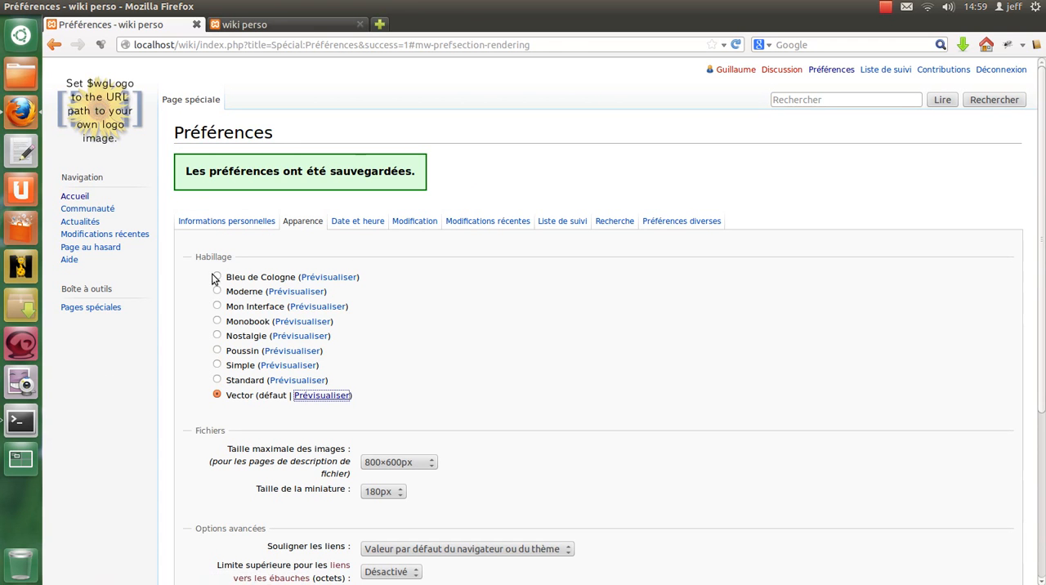
pyautogui.click(321, 278)
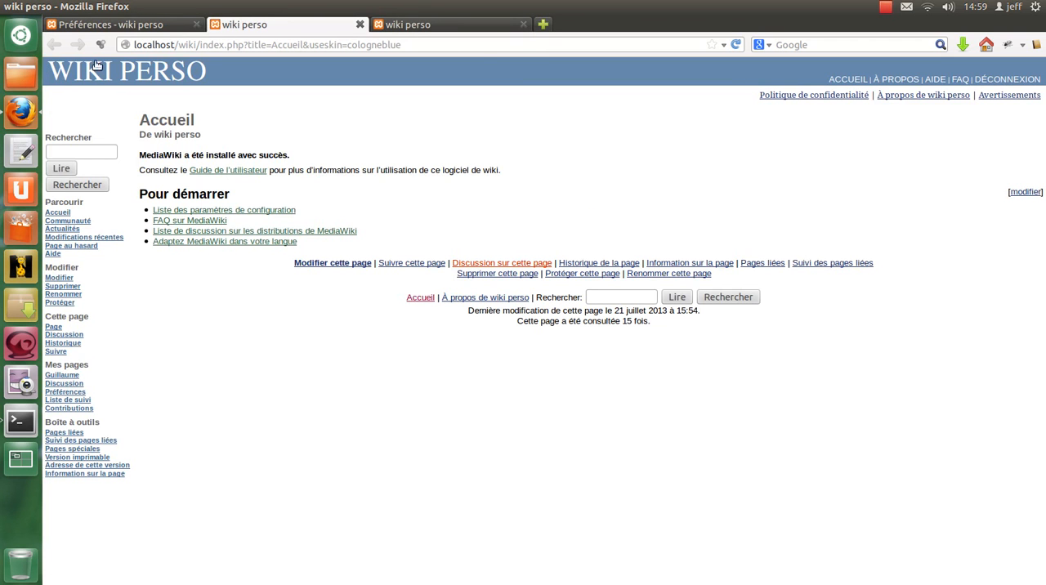
pyautogui.click(105, 31)
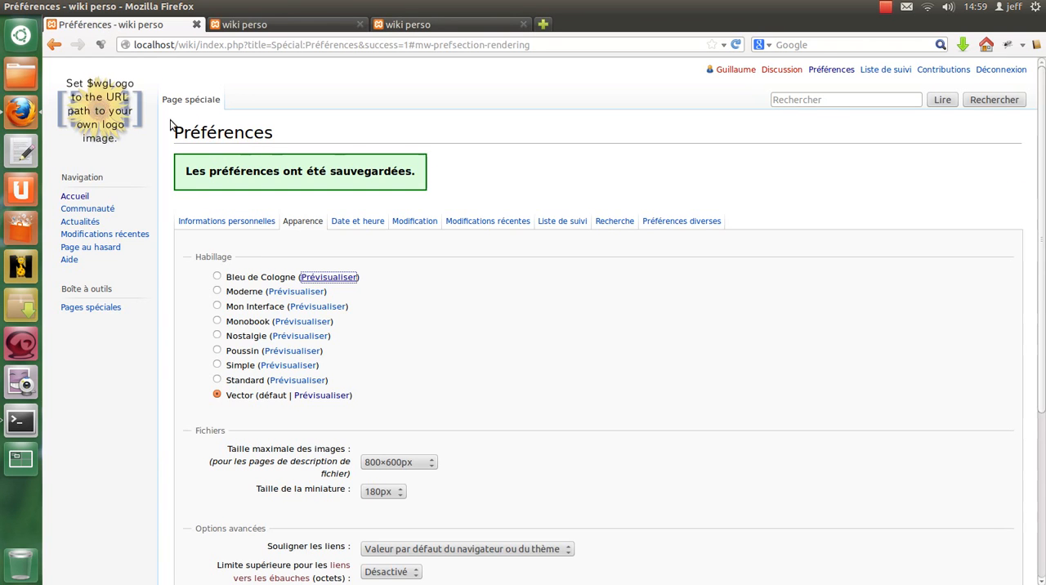
pyautogui.click(314, 295)
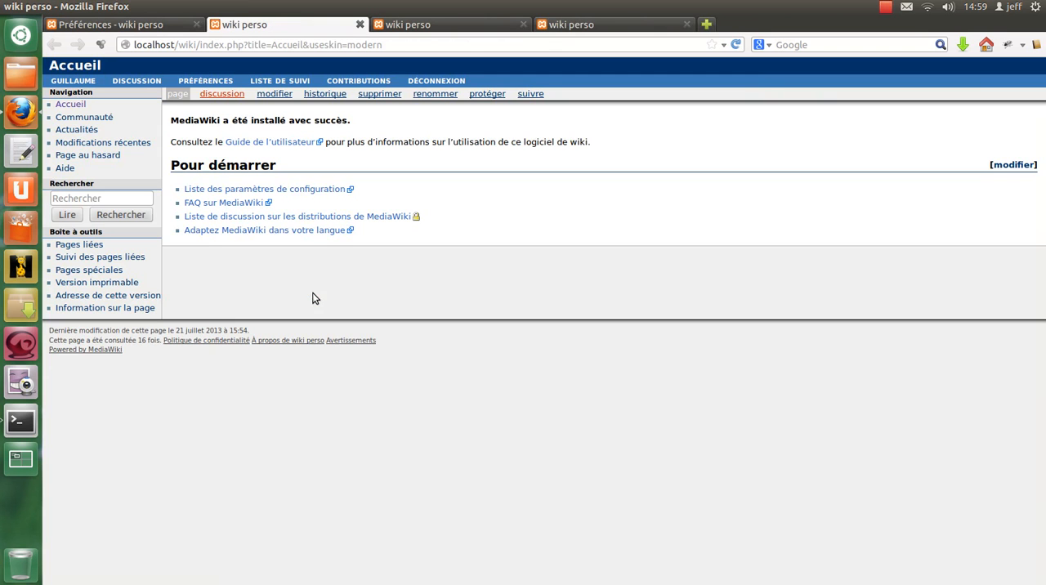
pyautogui.click(108, 25)
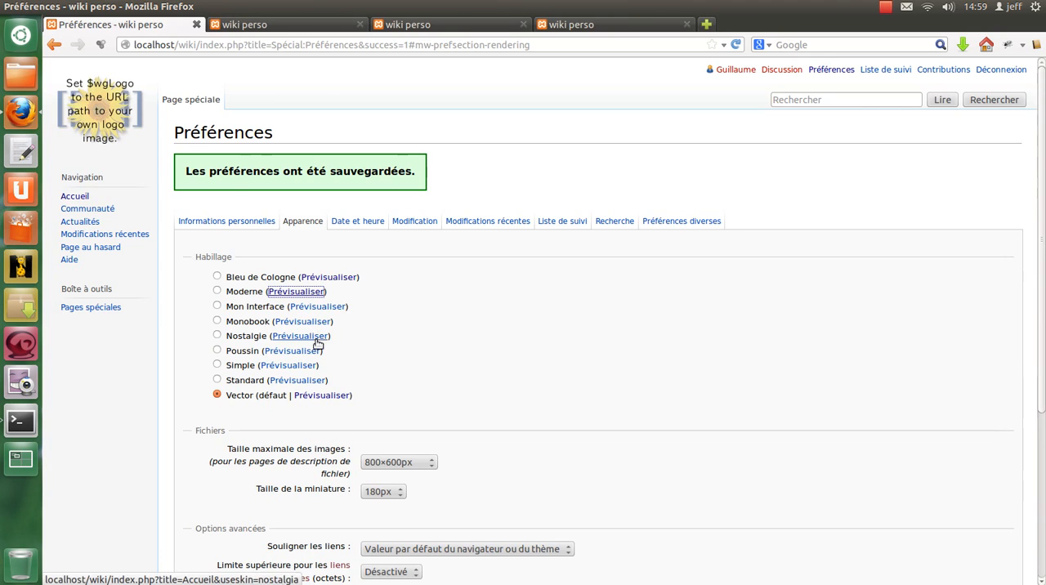
# - Preview the Simple and Mon Interface skins and look through the home page's layout in each
pyautogui.click(288, 366)
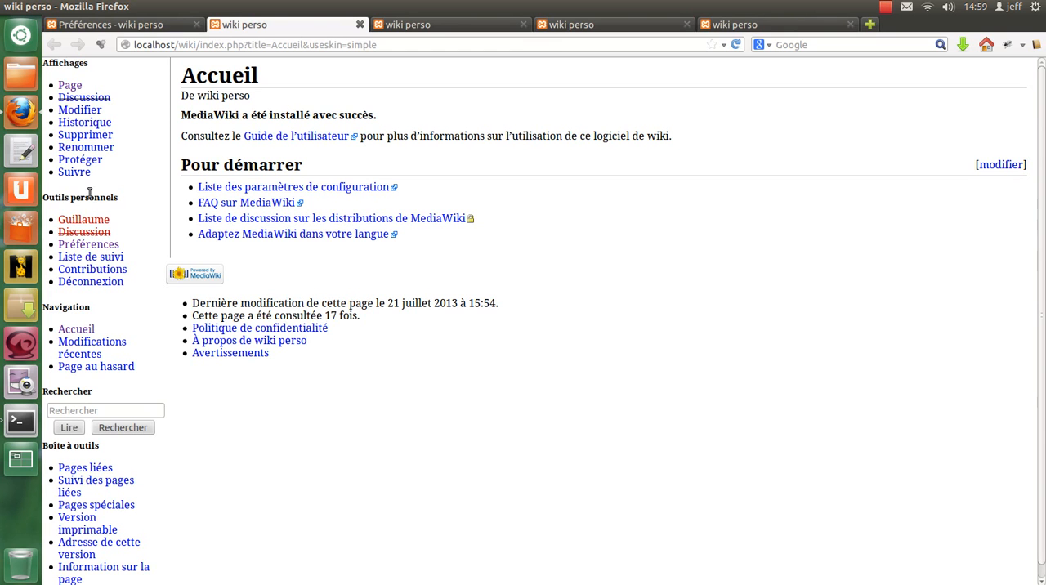
pyautogui.click(150, 30)
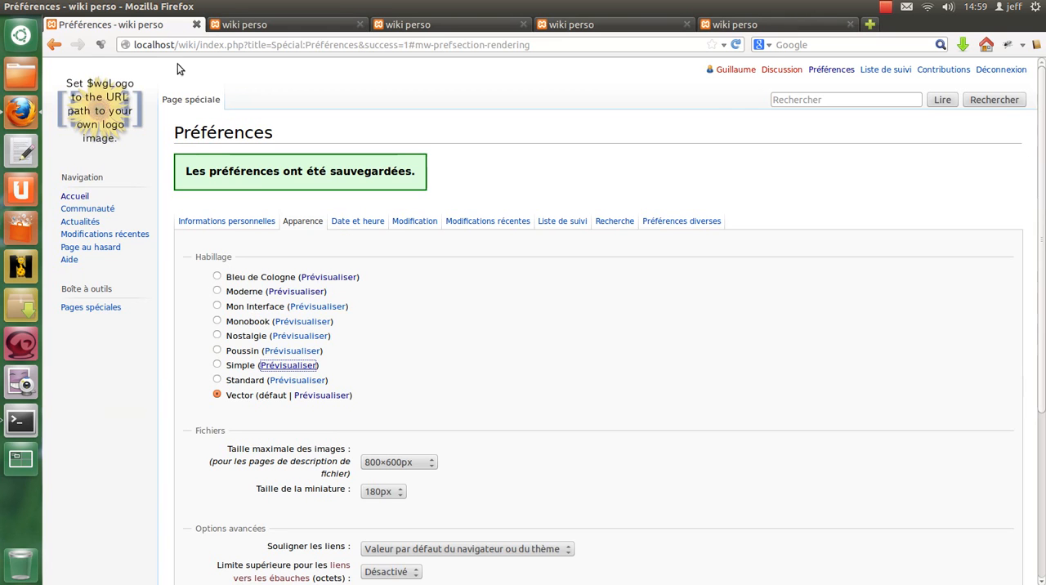
pyautogui.click(246, 25)
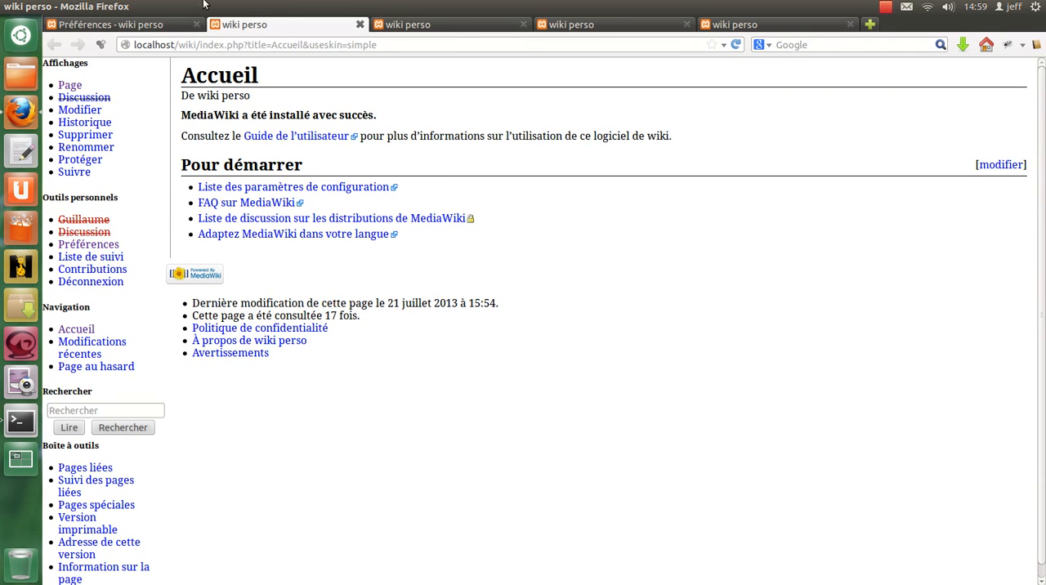
pyautogui.click(135, 28)
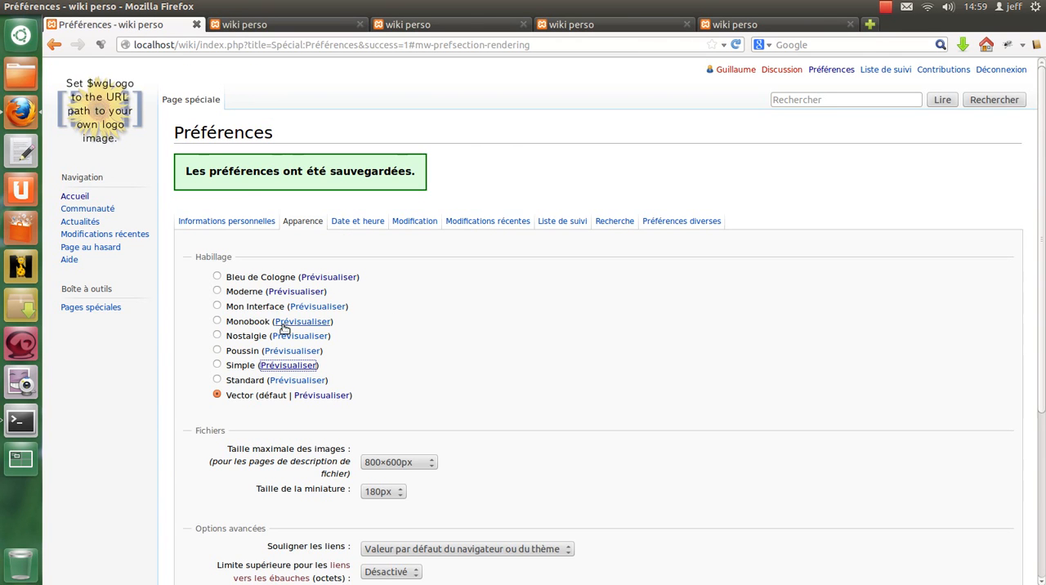
pyautogui.click(309, 308)
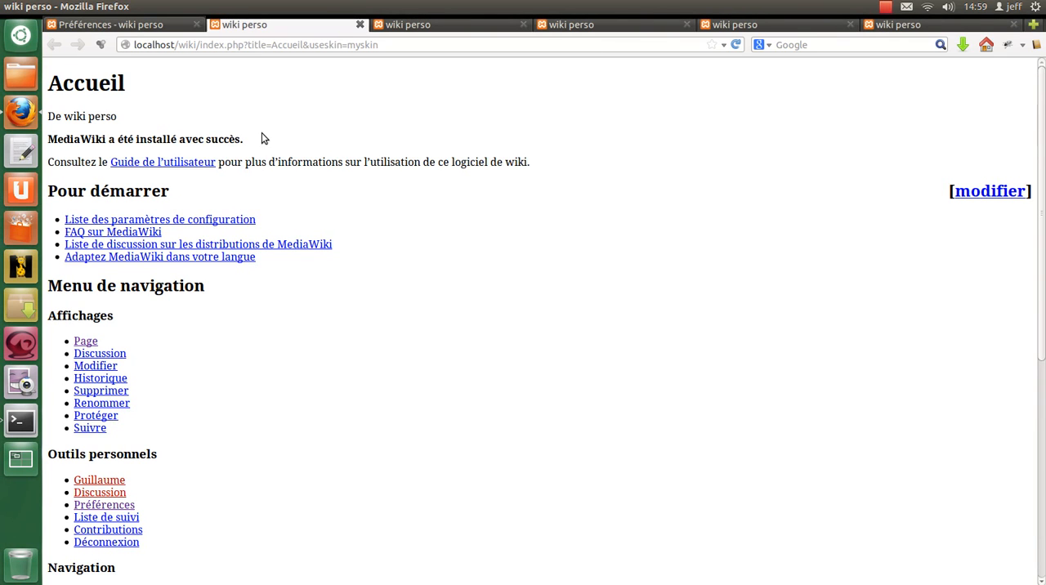
pyautogui.scroll(-8, 307, 388)
pyautogui.scroll(1, 308, 385)
pyautogui.scroll(7, 308, 385)
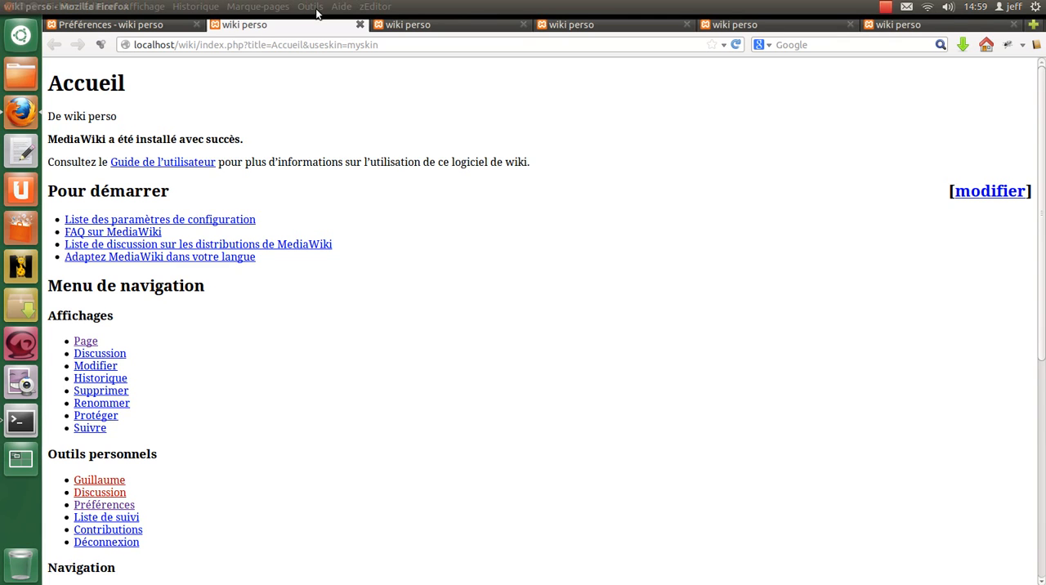
# - Close all the open skin preview pages, keeping only the preferences page
pyautogui.click(359, 24)
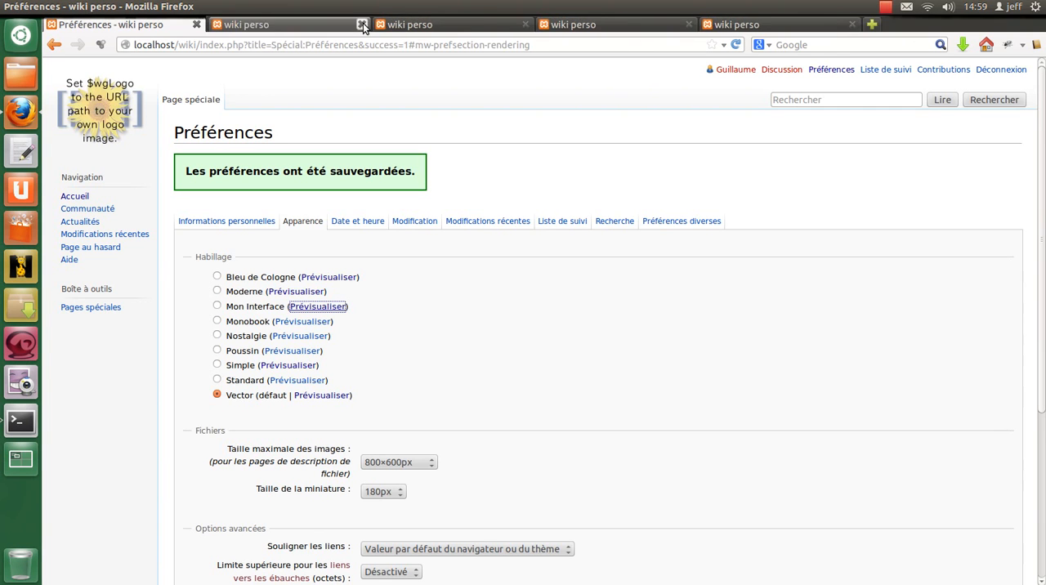
pyautogui.click(364, 24)
pyautogui.click(363, 25)
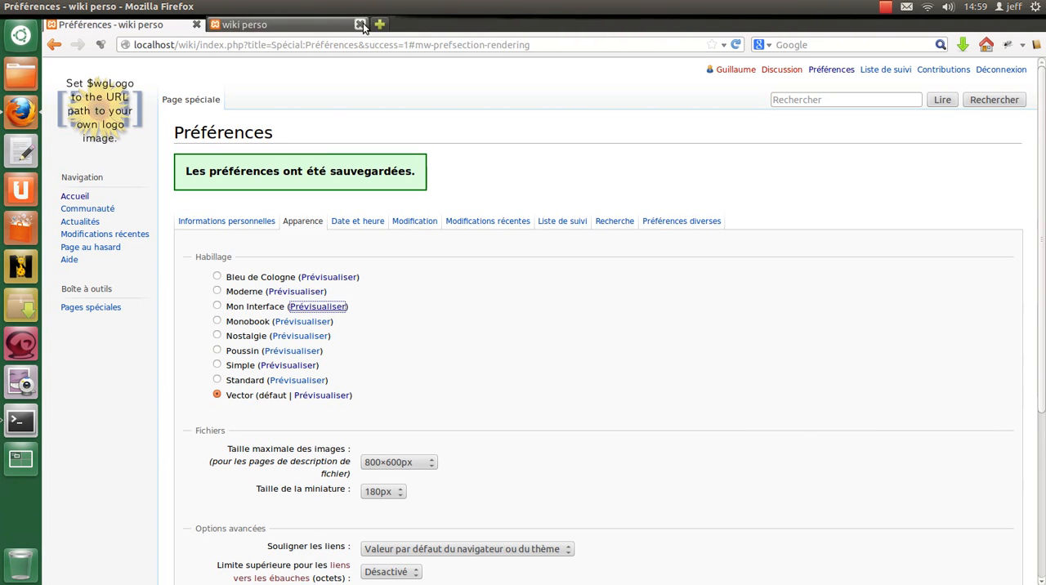
pyautogui.click(364, 24)
# - Select Monobook as the wiki skin and preview it on the home page
pyautogui.scroll(-1, 247, 343)
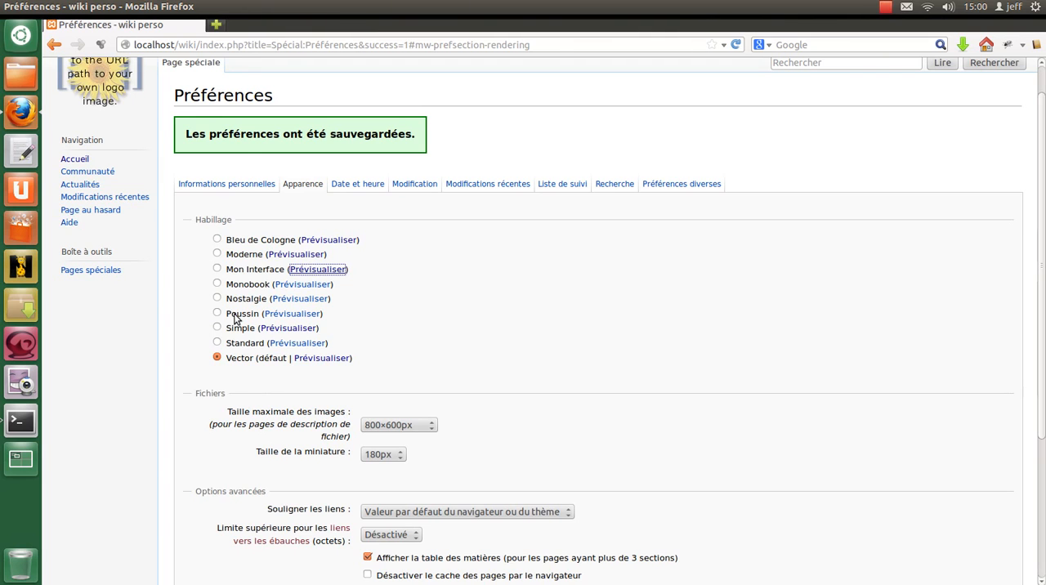
pyautogui.click(400, 267)
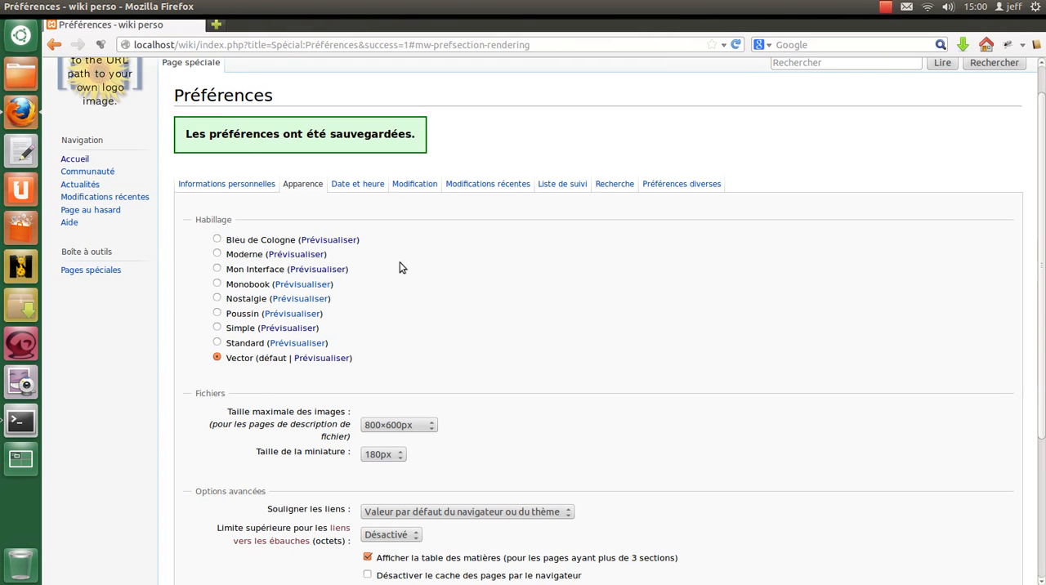
pyautogui.click(216, 283)
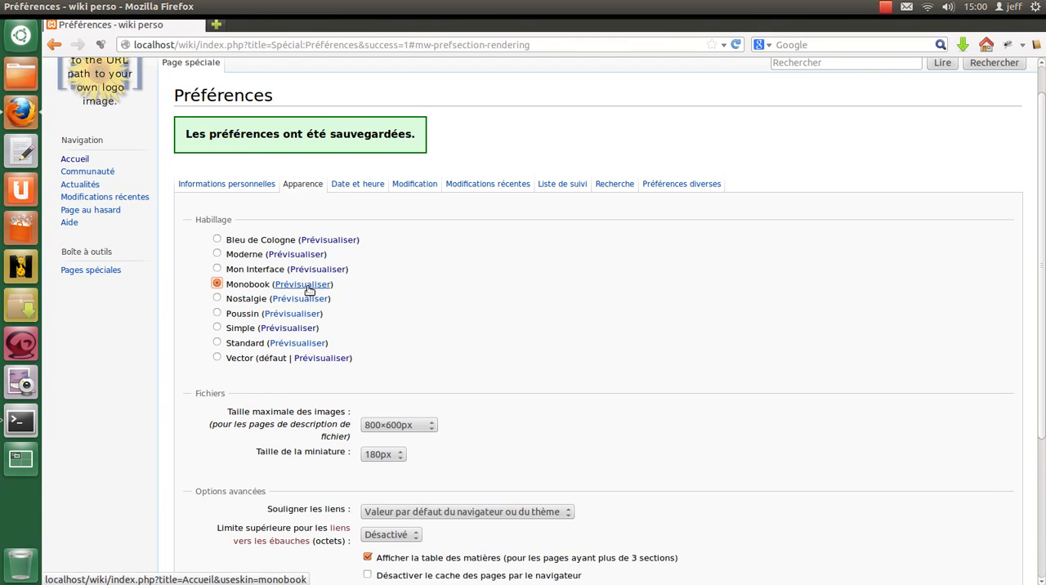
pyautogui.click(303, 284)
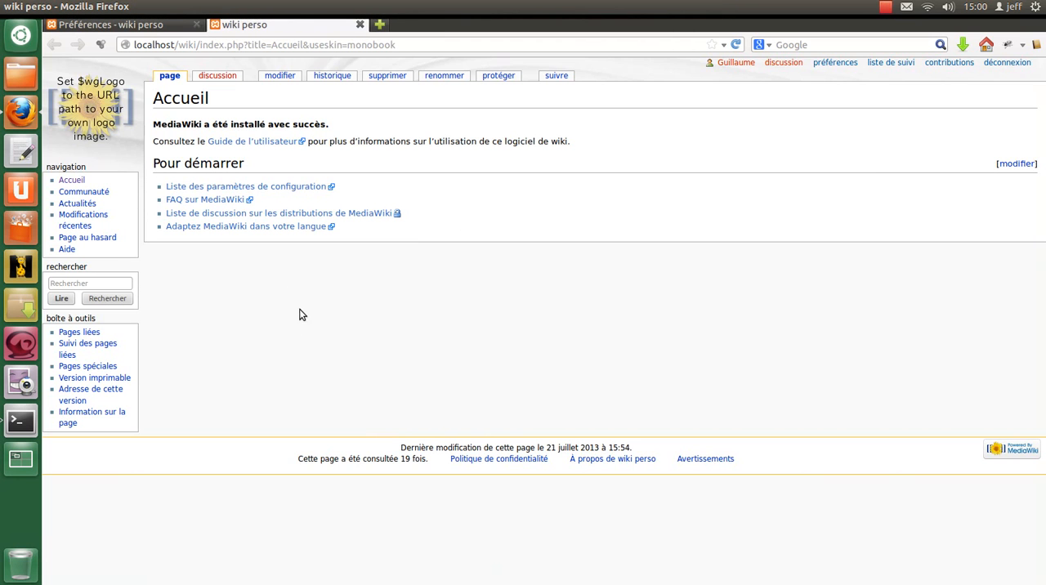
pyautogui.click(115, 25)
pyautogui.click(216, 285)
# - In the file display settings, choose 800×600px as the maximum image size and 180px as the thumbnail size
pyautogui.scroll(-5, 217, 288)
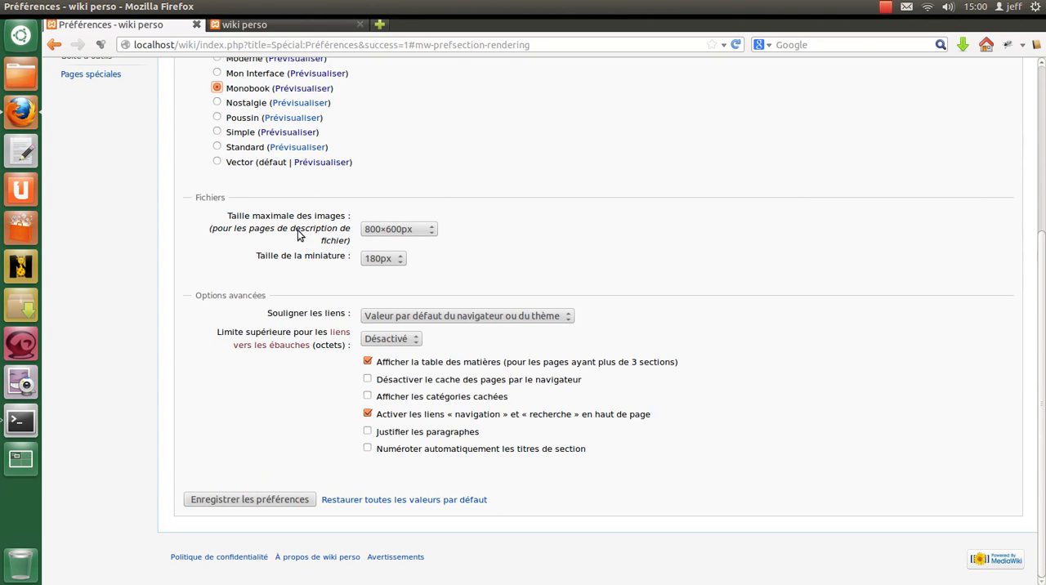
pyautogui.click(412, 230)
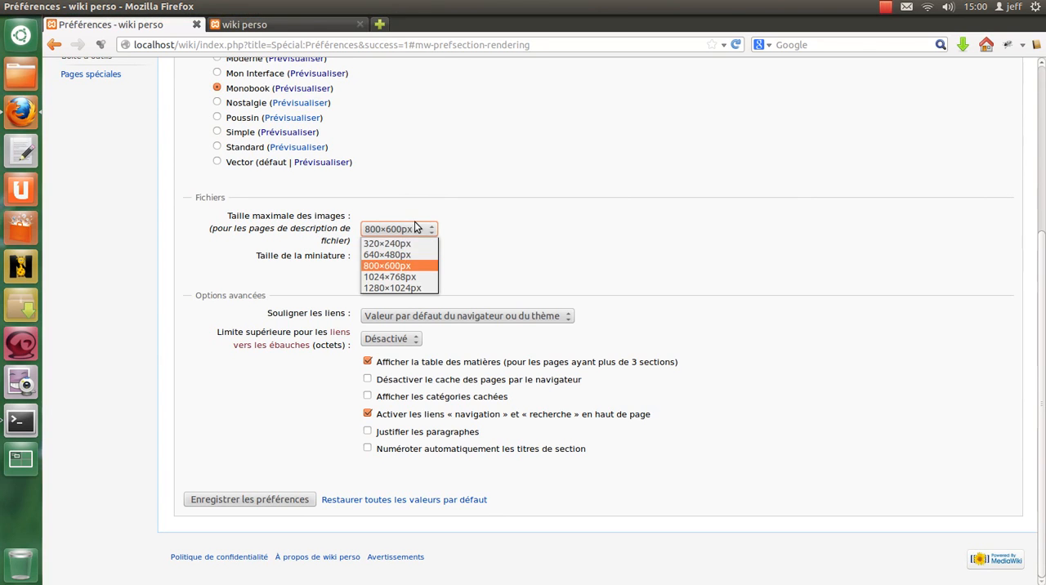
pyautogui.click(394, 264)
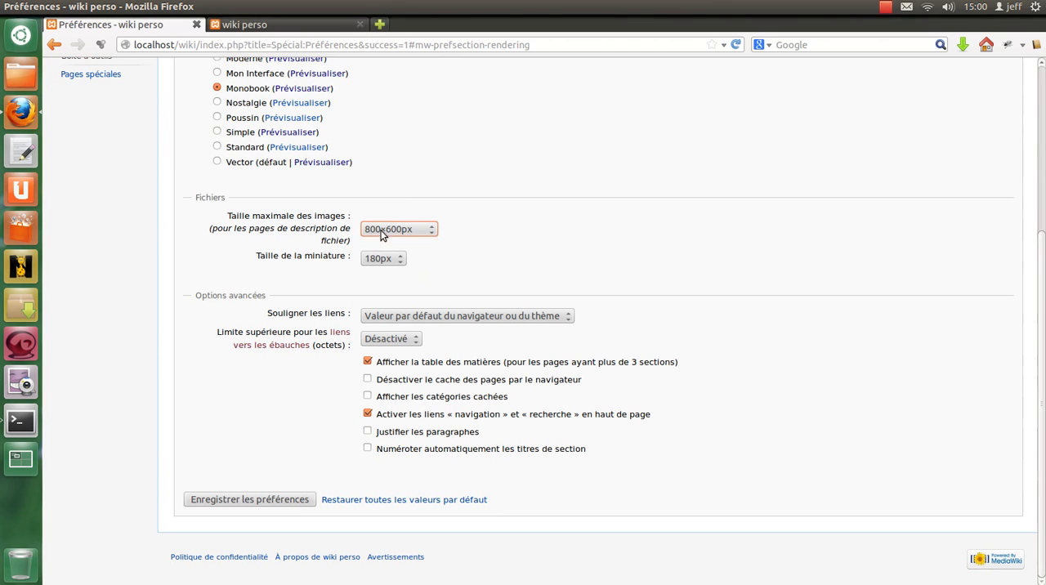
pyautogui.click(377, 260)
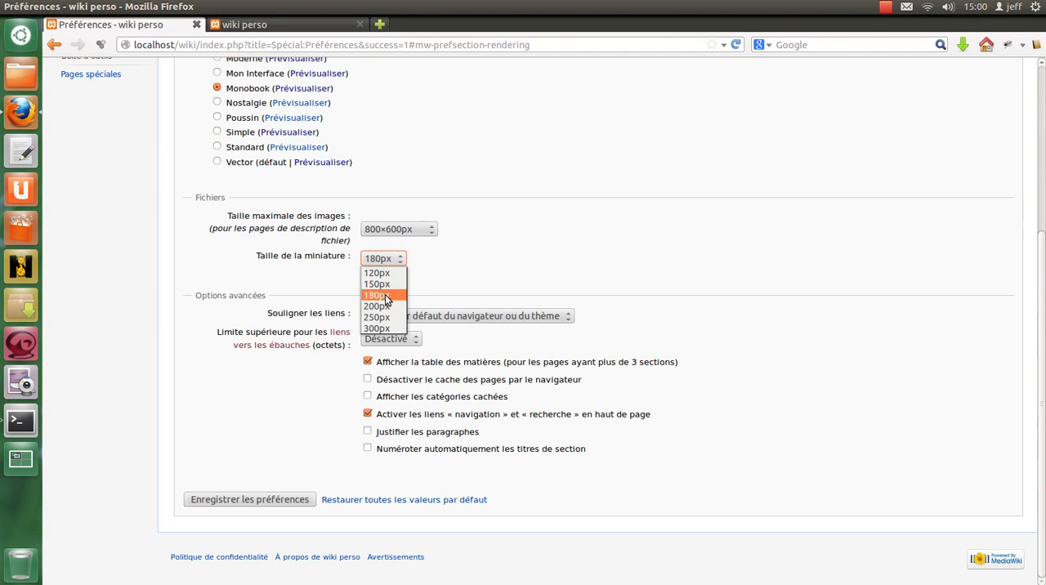
pyautogui.click(385, 295)
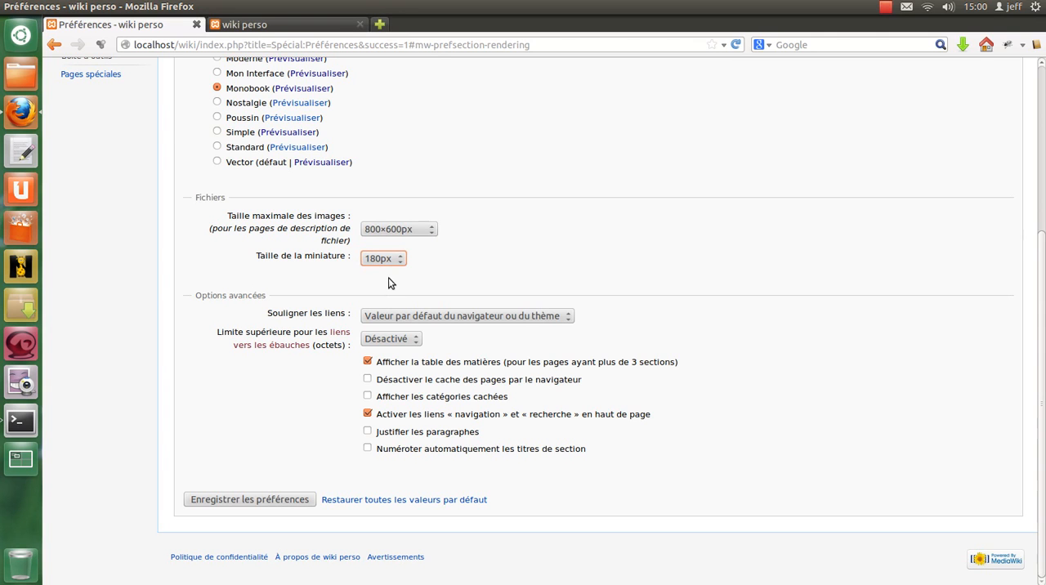
pyautogui.click(386, 259)
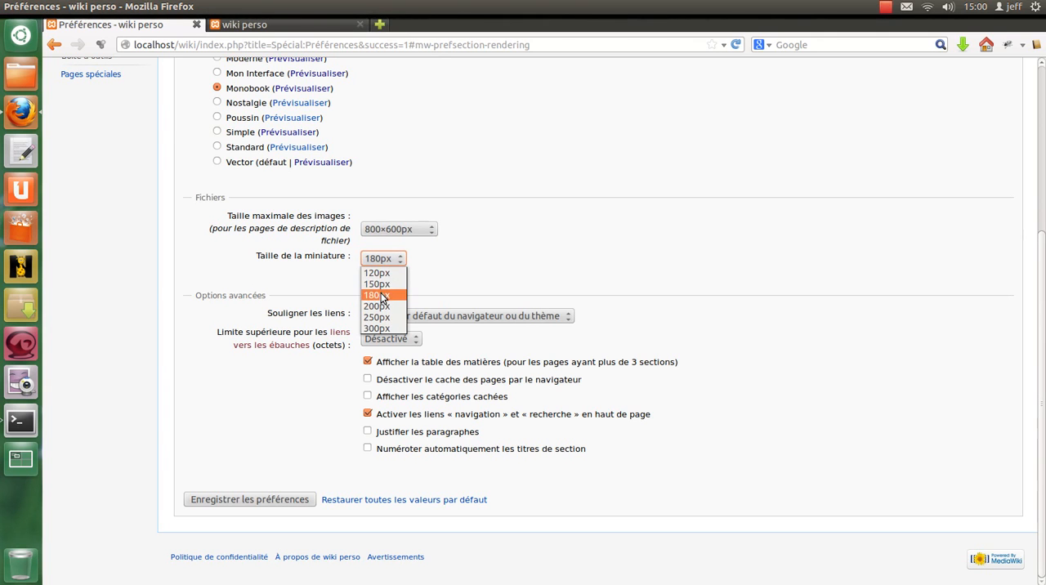
pyautogui.click(380, 296)
pyautogui.click(480, 279)
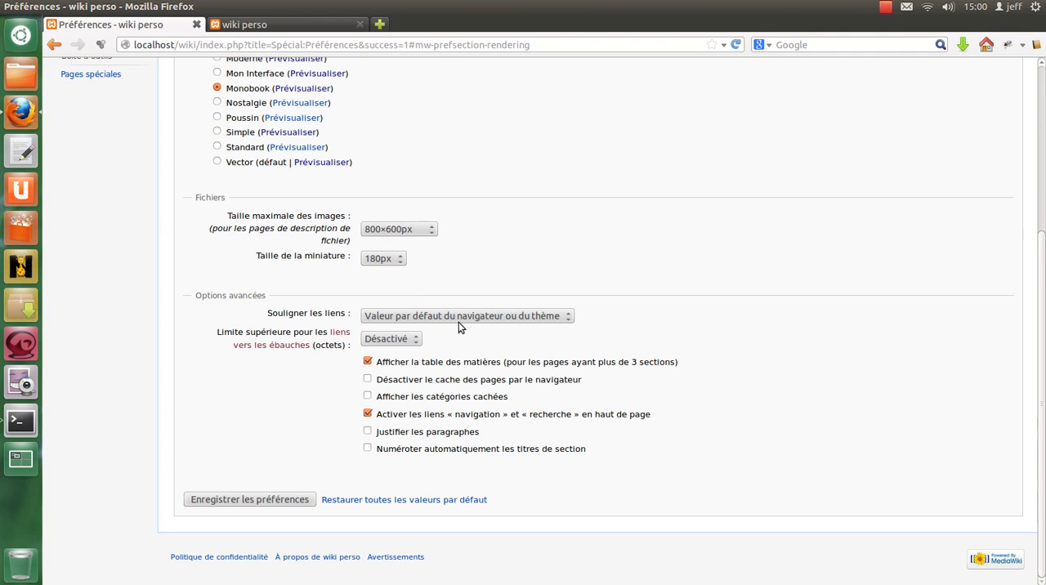
# - Set link underlining to "Toujours" and choose "Désactivé" for the stub link size limit in the advanced appearance options
pyautogui.click(379, 317)
pyautogui.click(401, 341)
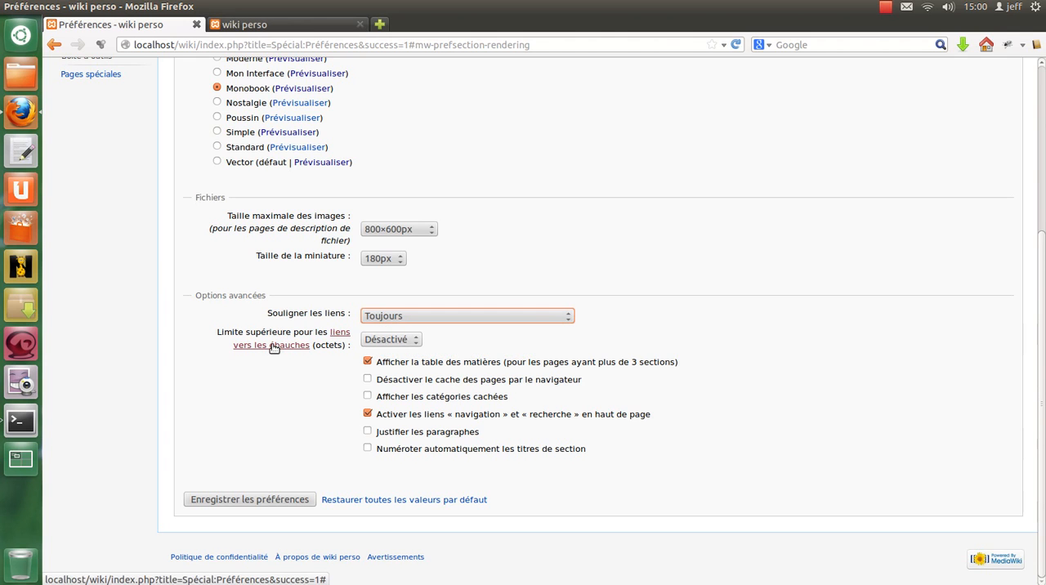
pyautogui.click(379, 344)
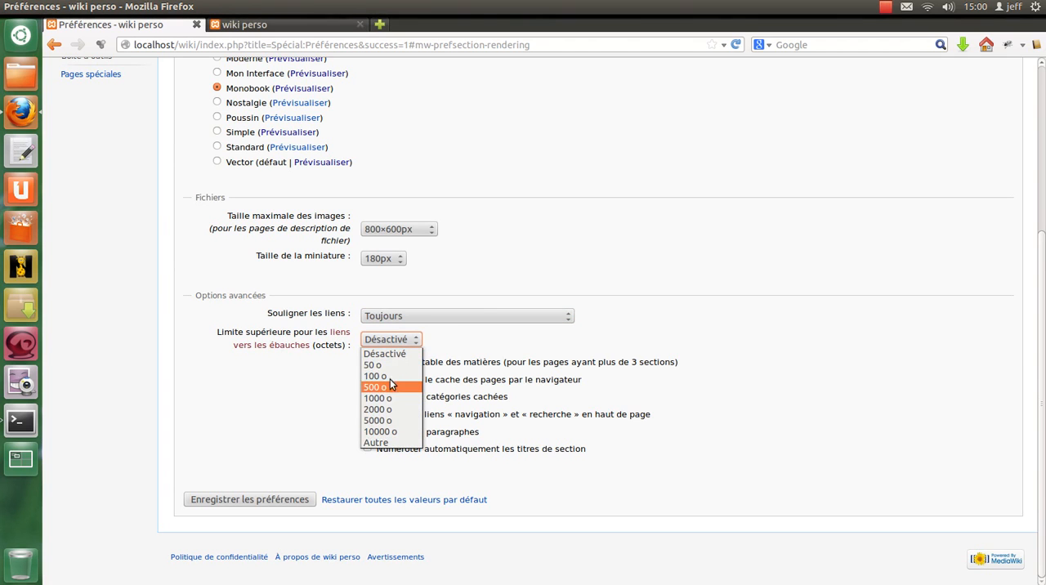
pyautogui.click(393, 353)
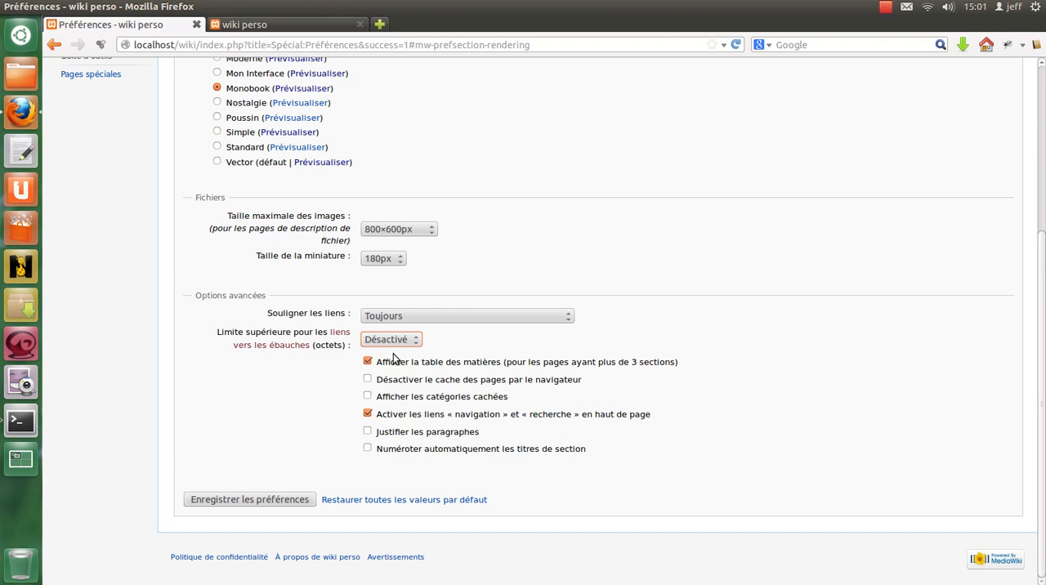
pyautogui.click(304, 363)
# - Enable justified paragraphs and automatic numbering of section headings, and save the appearance preferences
pyautogui.click(367, 431)
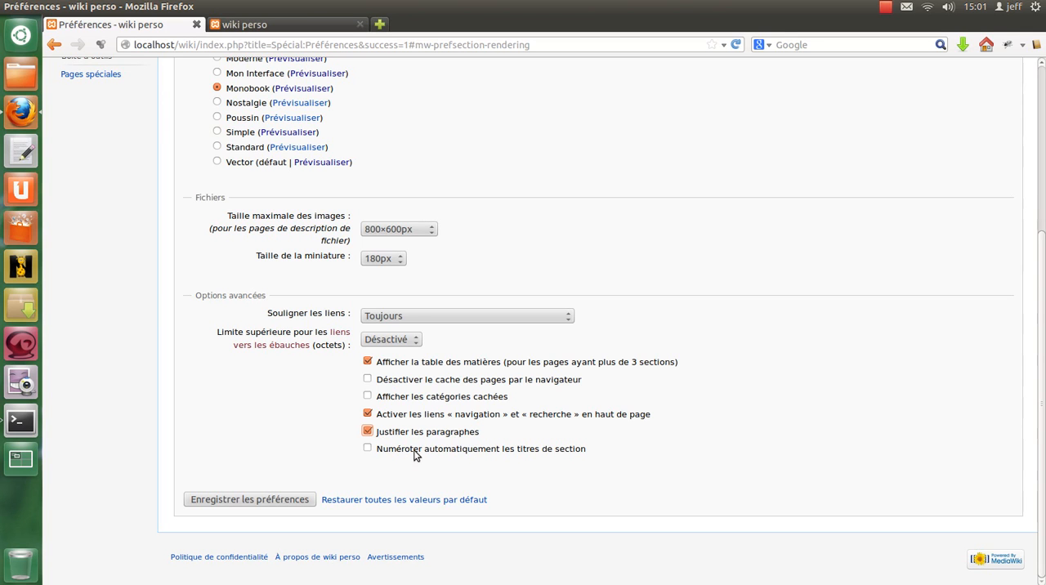
pyautogui.click(430, 451)
pyautogui.scroll(5, 720, 270)
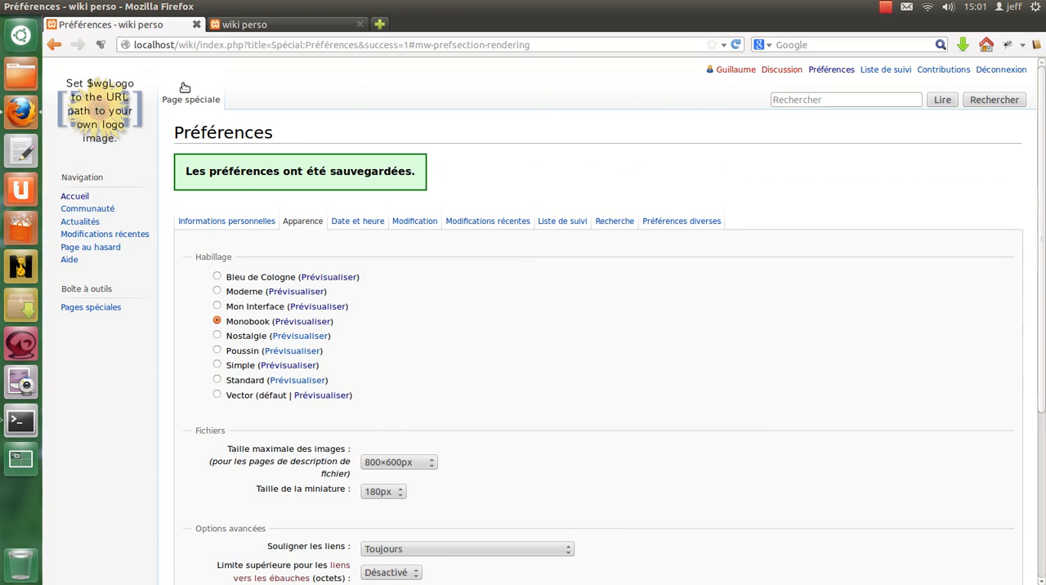
pyautogui.scroll(-1, 483, 210)
pyautogui.scroll(-5, 484, 209)
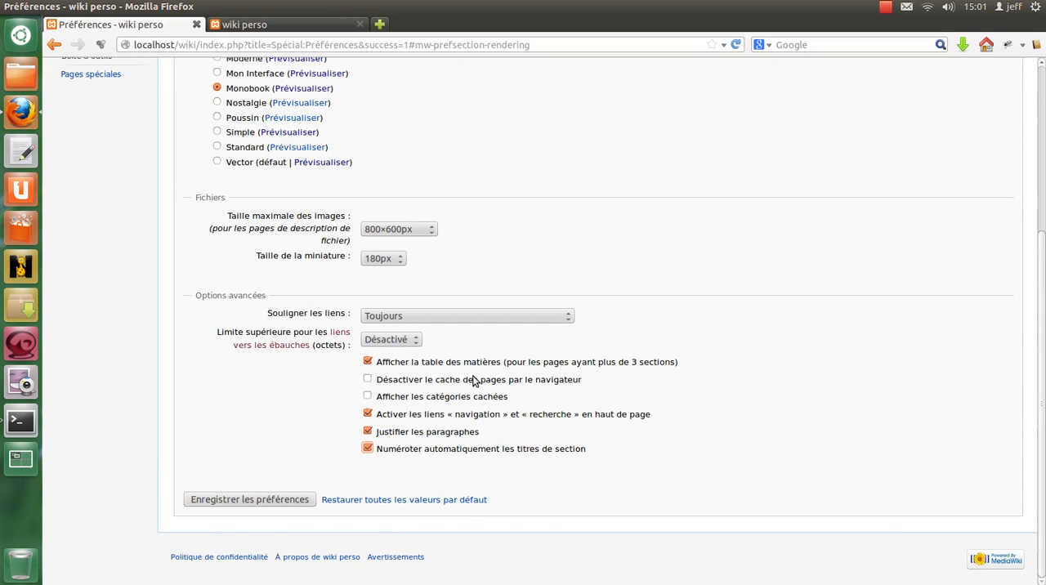
pyautogui.click(338, 24)
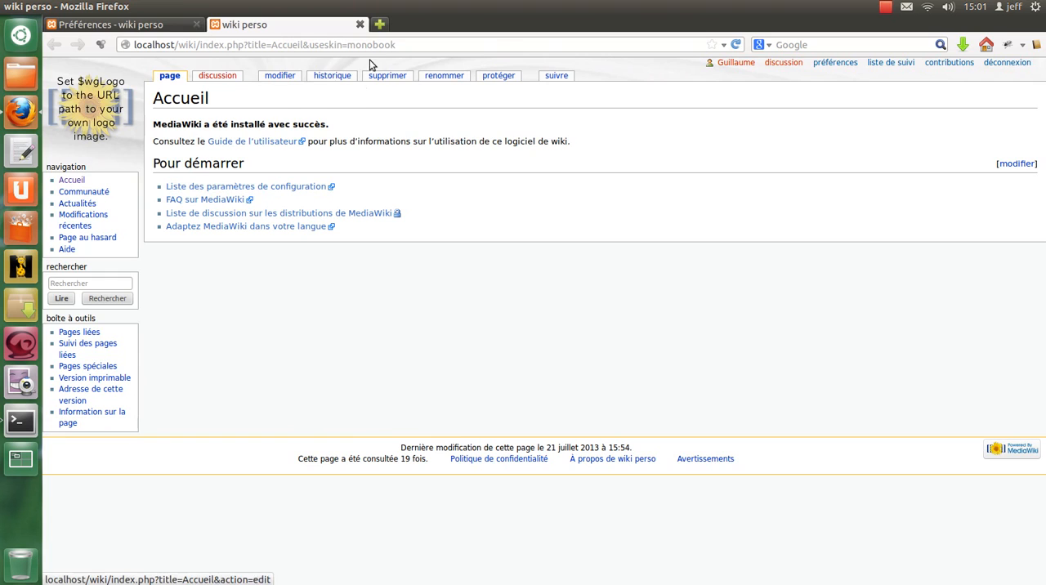
pyautogui.click(110, 25)
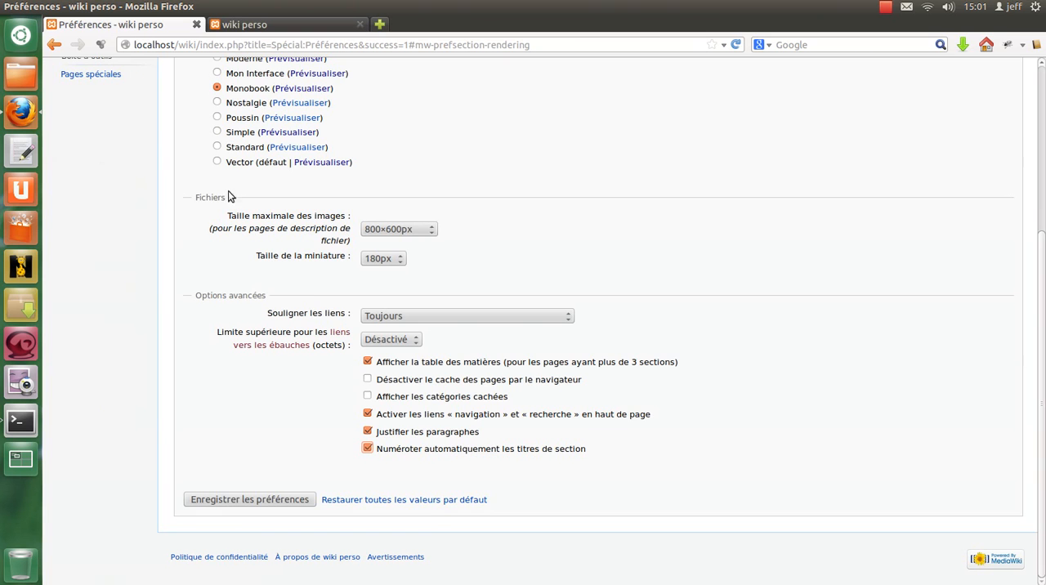
pyautogui.click(262, 502)
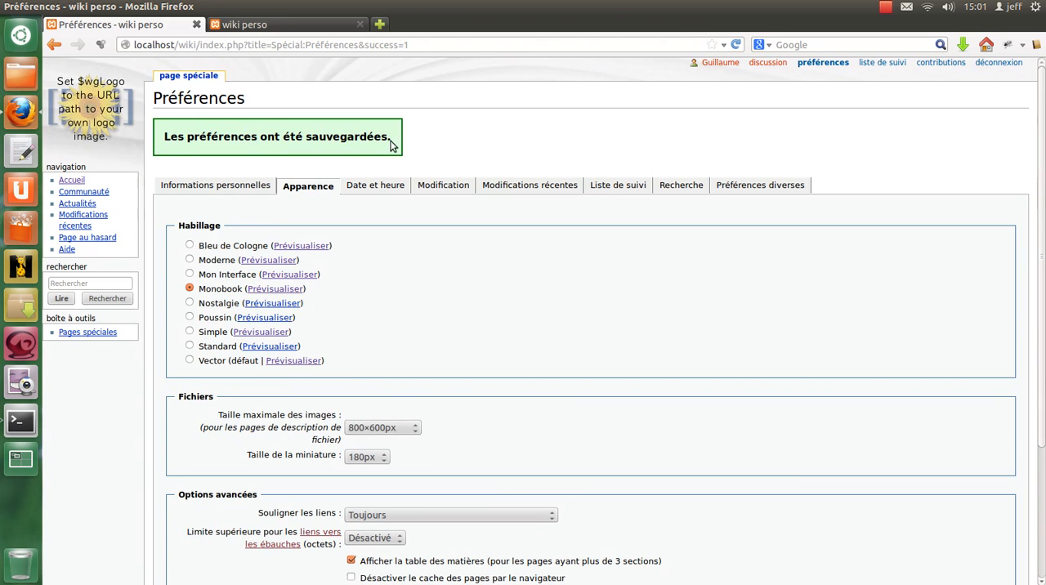
# - In the date and time preferences, choose the "28 juillet 2013 à 13:01" date format and the Europe/Paris time zone, and save
pyautogui.click(383, 190)
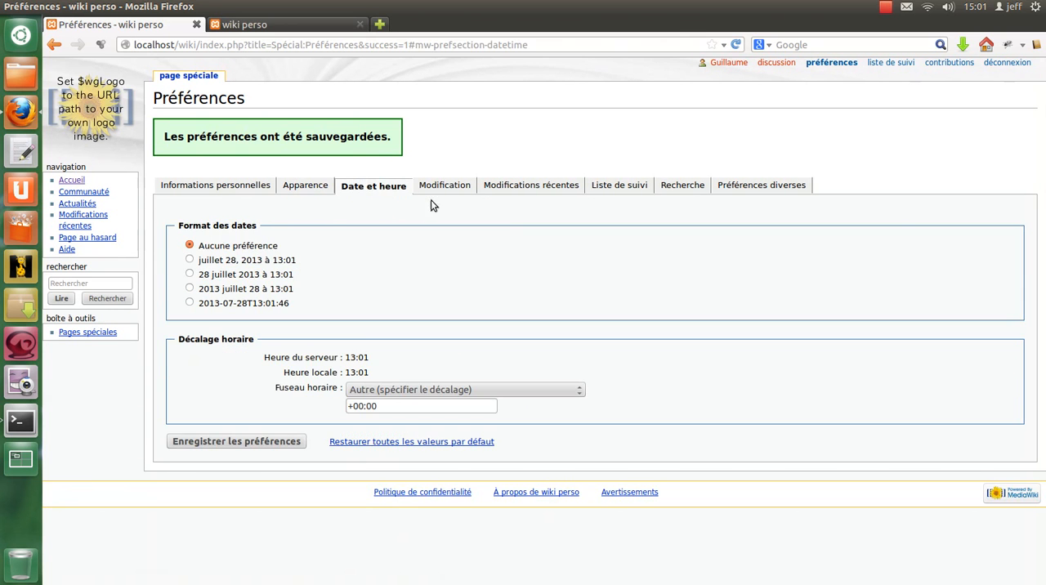
pyautogui.click(253, 278)
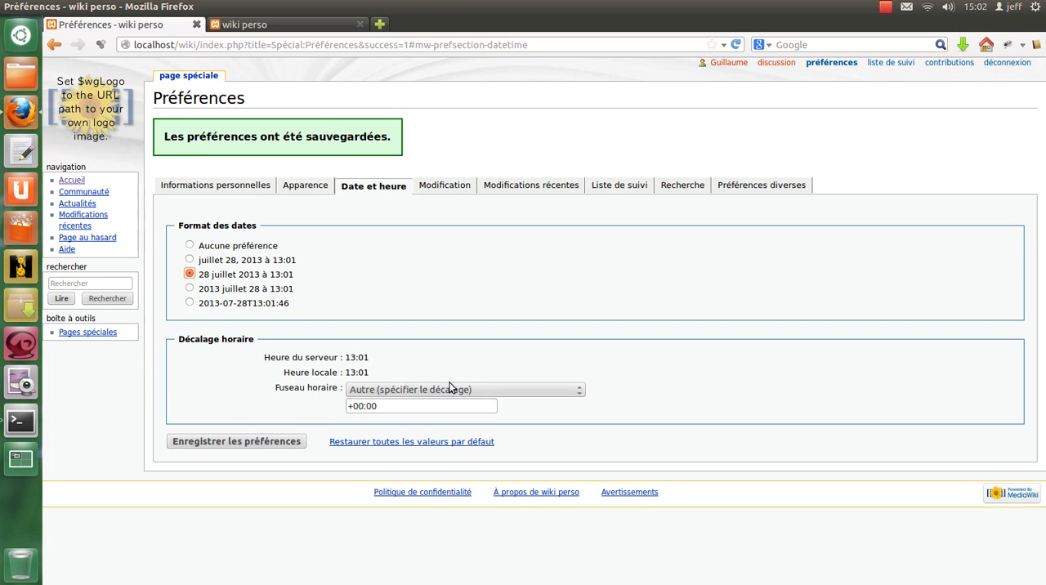
pyautogui.click(384, 389)
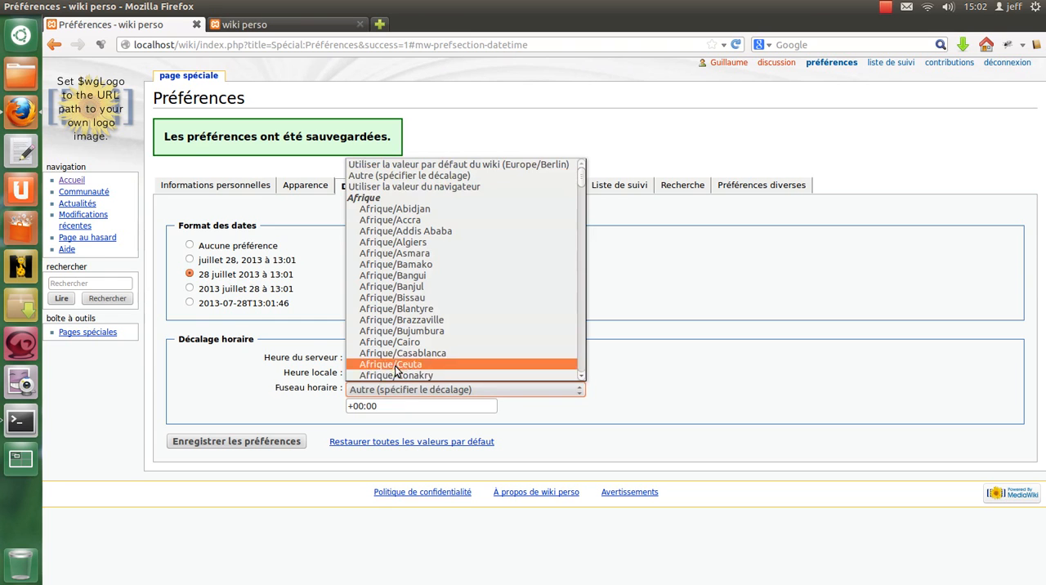
pyautogui.press('e')
pyautogui.scroll(-14, 409, 343)
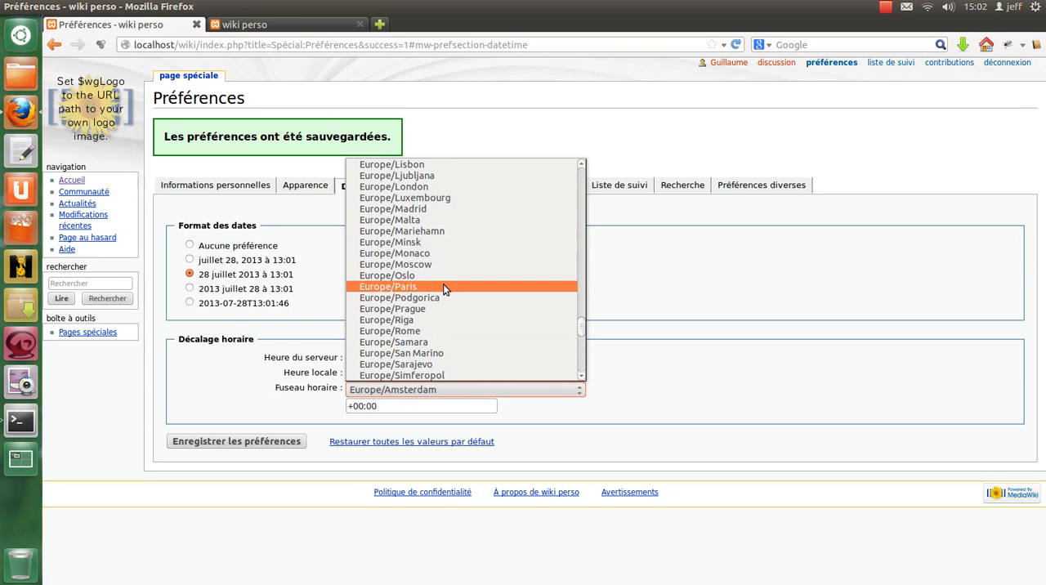
pyautogui.click(437, 287)
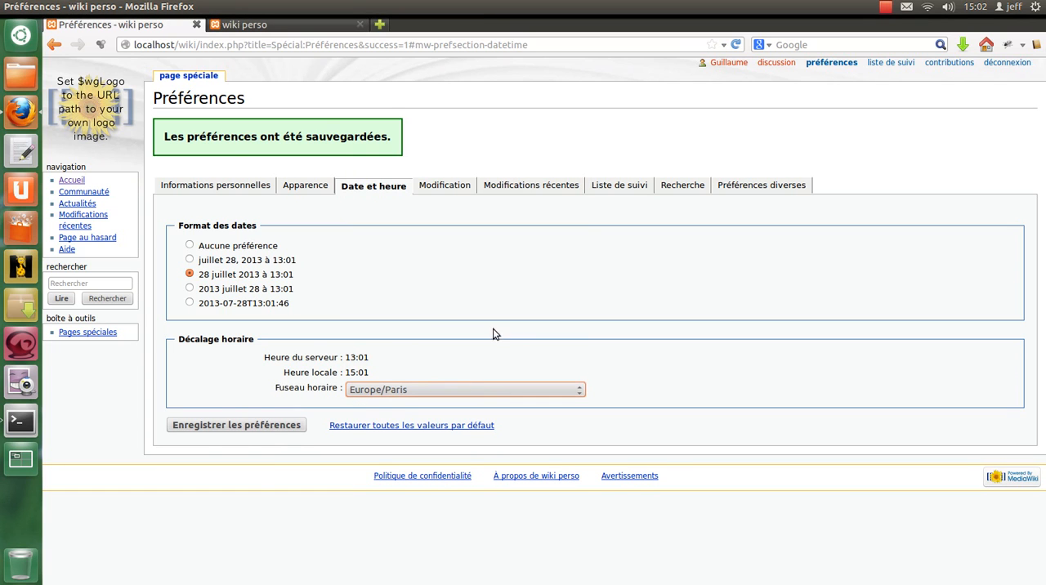
pyautogui.click(276, 429)
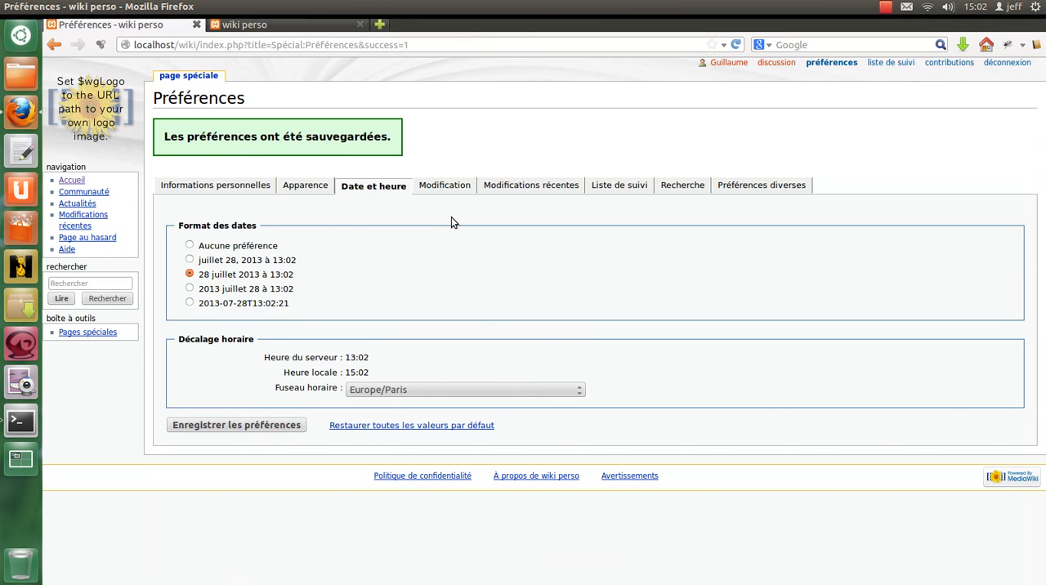
# - In the editing preferences, enable marking one's own edits as minor by default
pyautogui.click(460, 187)
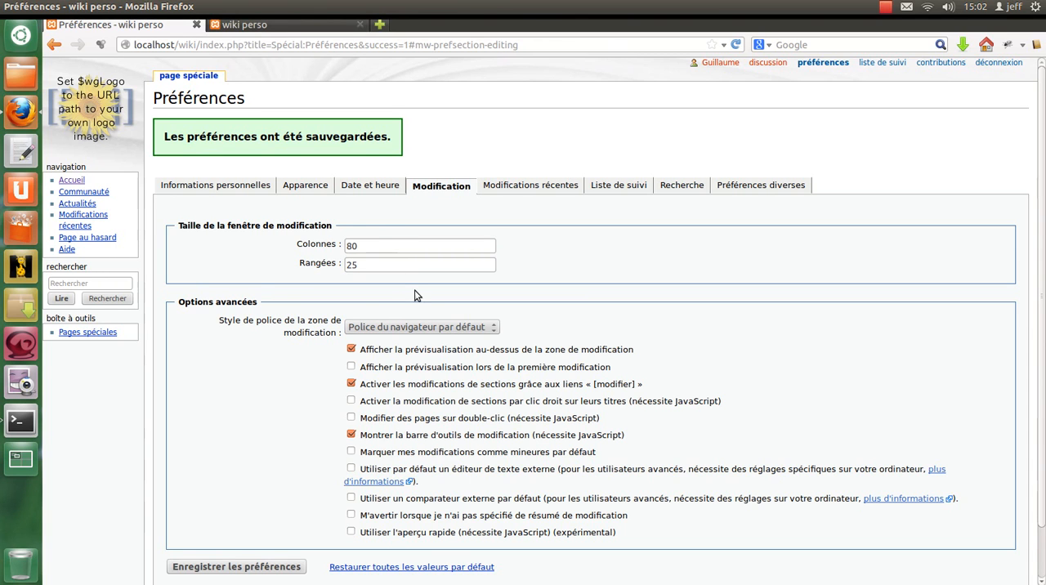
pyautogui.scroll(-1, 416, 291)
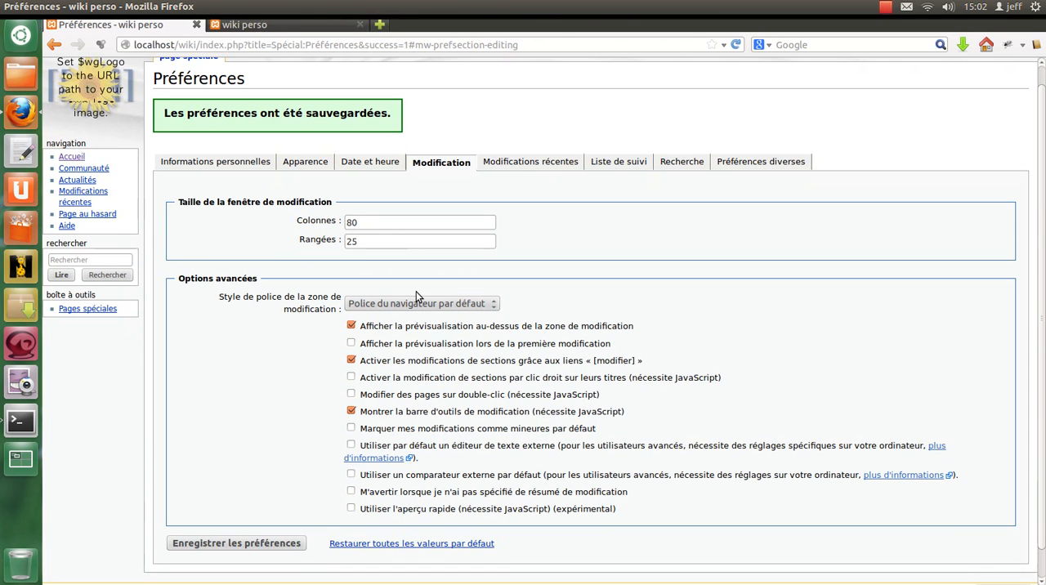
pyautogui.scroll(-1, 416, 291)
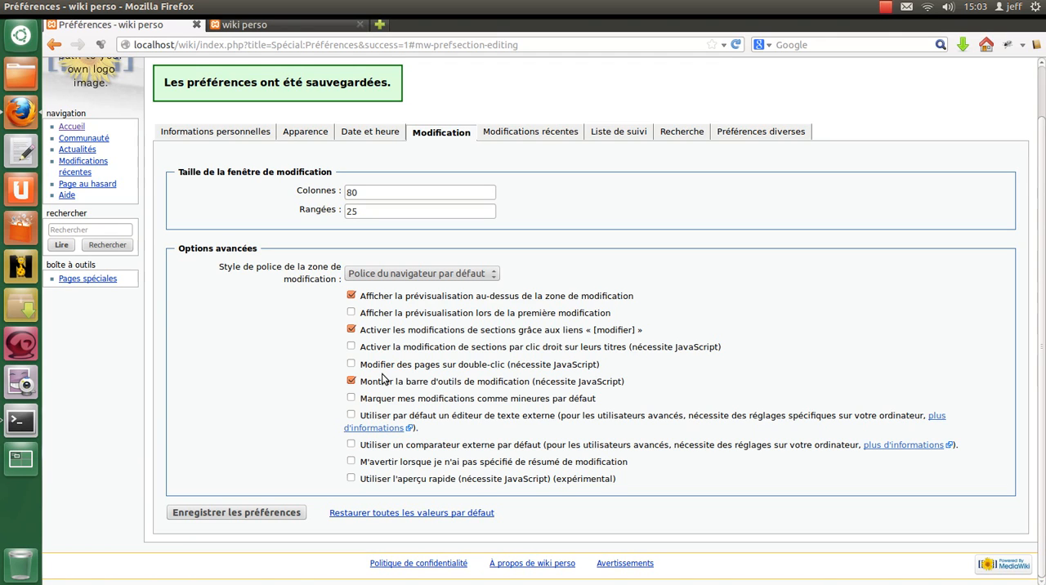
pyautogui.click(449, 399)
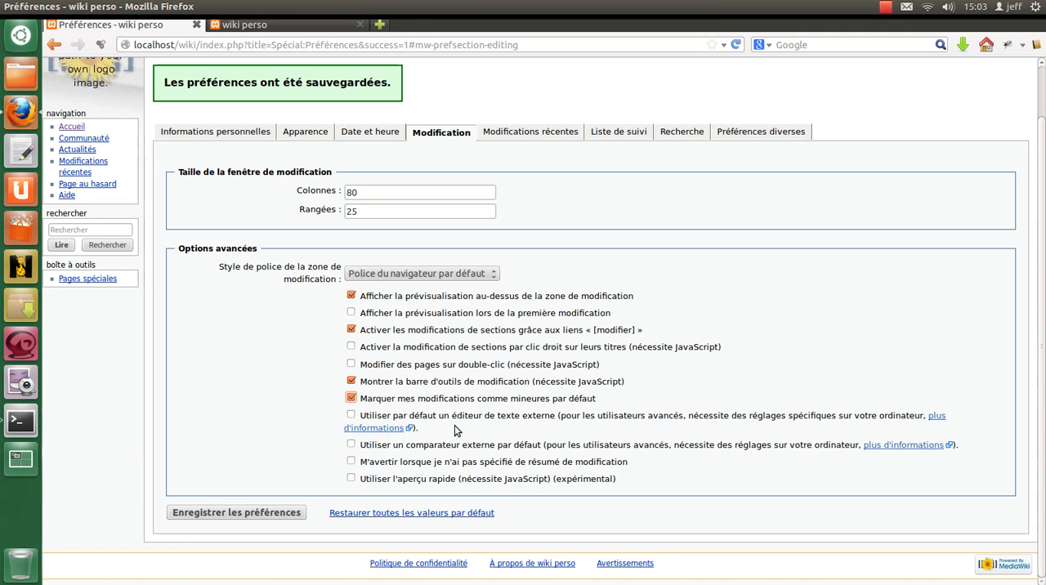
# - Read through the linked MediaWiki manual page about external text editors and return to the editing preferences
pyautogui.click(381, 428)
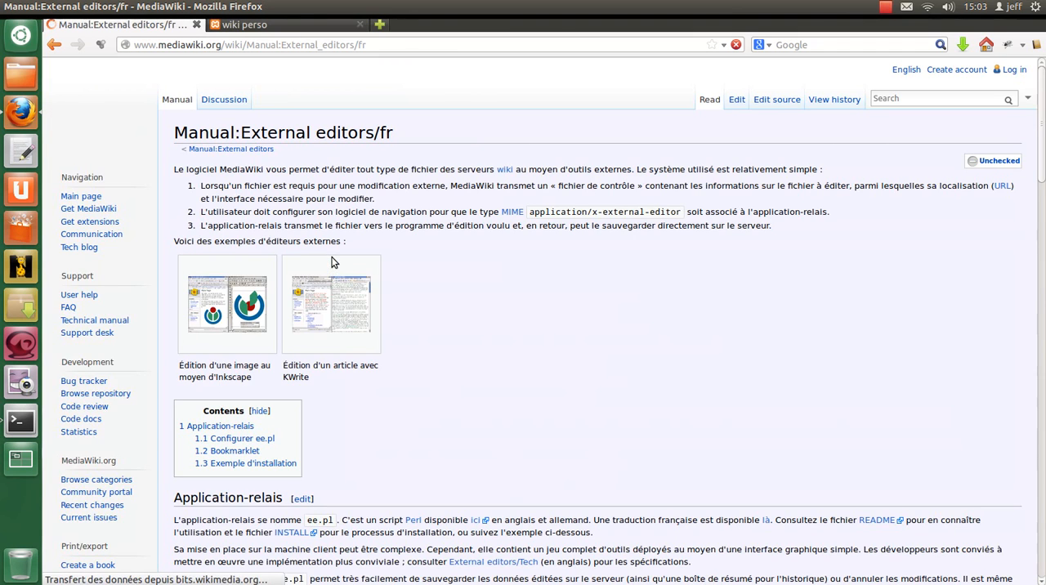
pyautogui.scroll(-2, 375, 232)
pyautogui.scroll(-5, 375, 232)
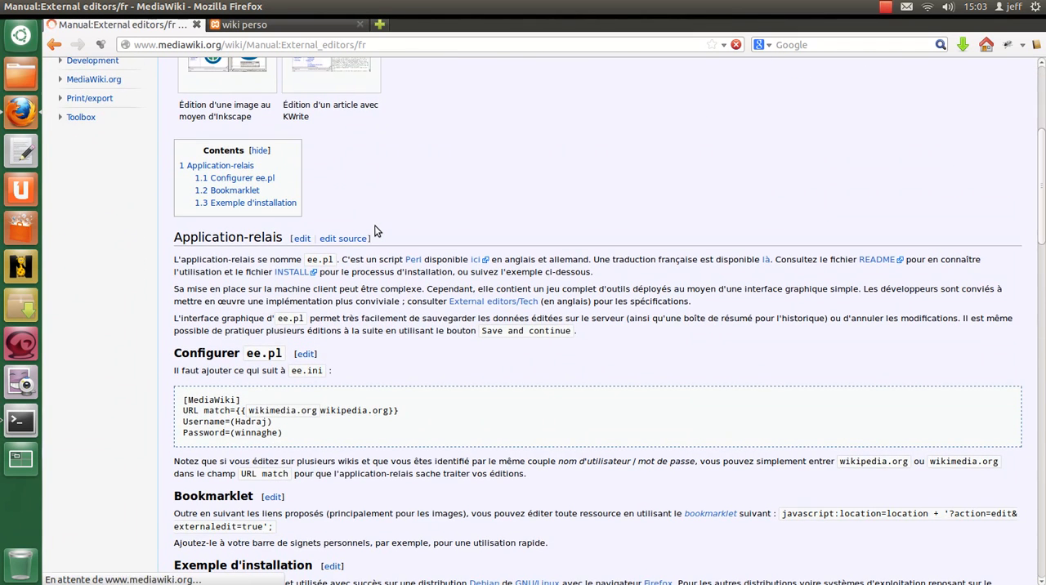
pyautogui.scroll(-14, 375, 231)
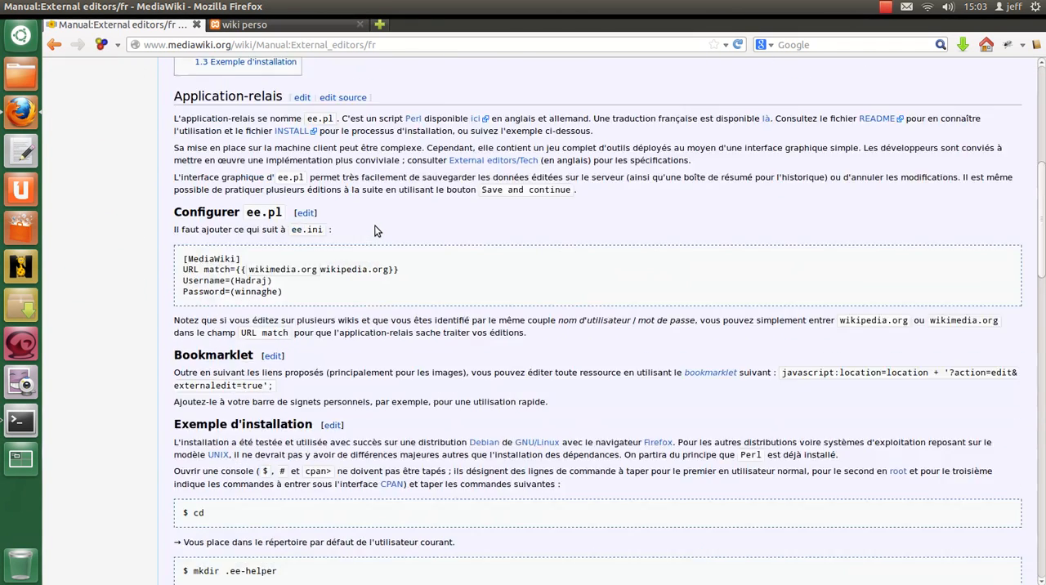
pyautogui.scroll(-20, 376, 226)
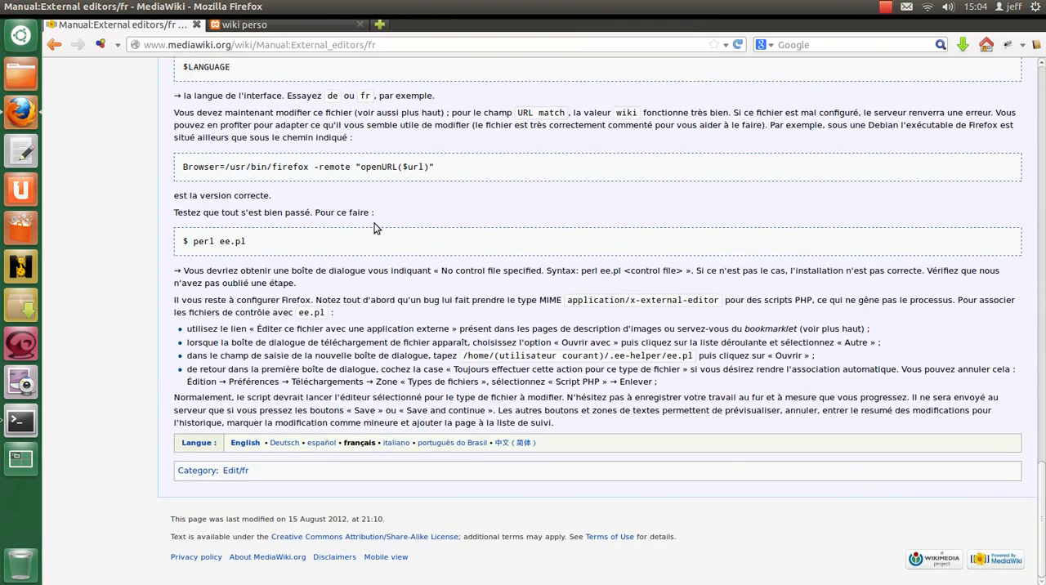
pyautogui.scroll(20, 376, 228)
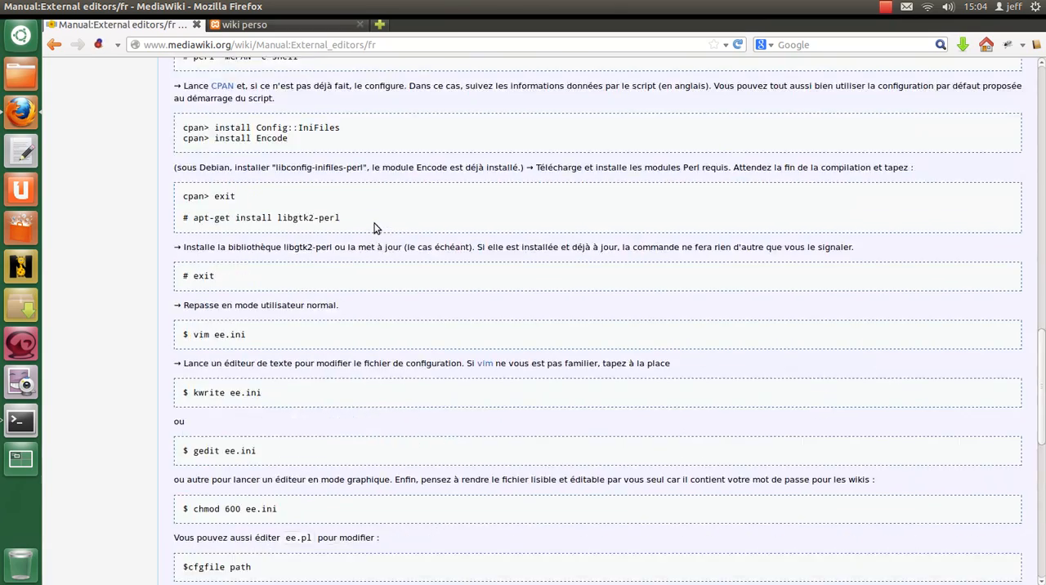
pyautogui.scroll(20, 376, 228)
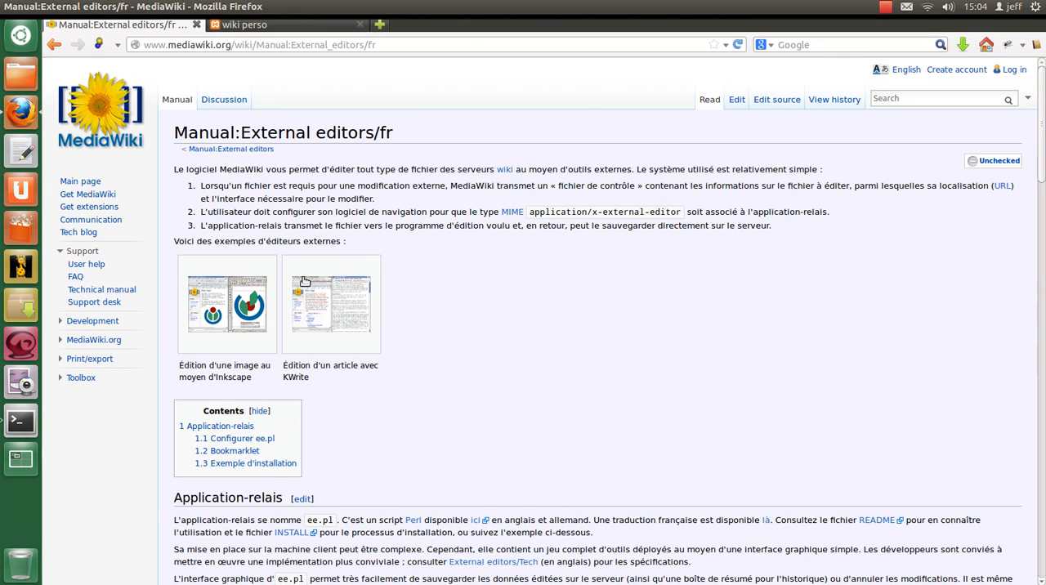
pyautogui.click(49, 45)
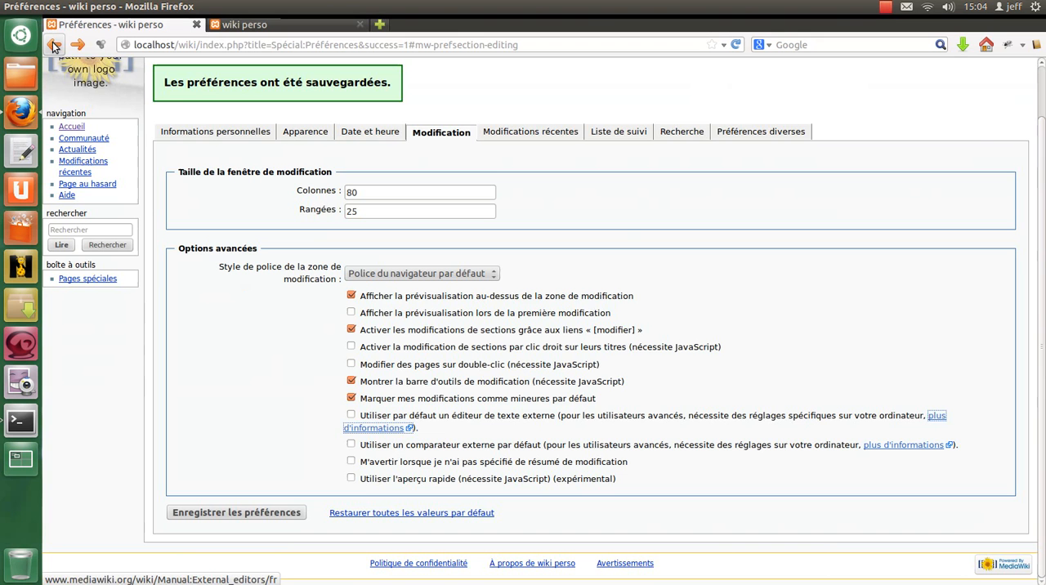
pyautogui.click(488, 418)
pyautogui.click(488, 418)
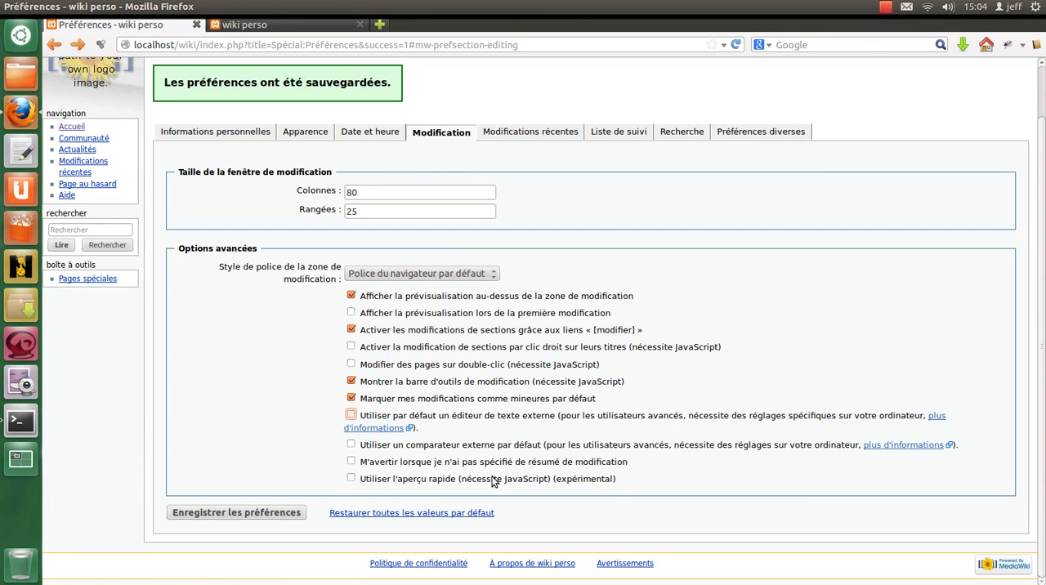
pyautogui.click(499, 448)
pyautogui.click(500, 448)
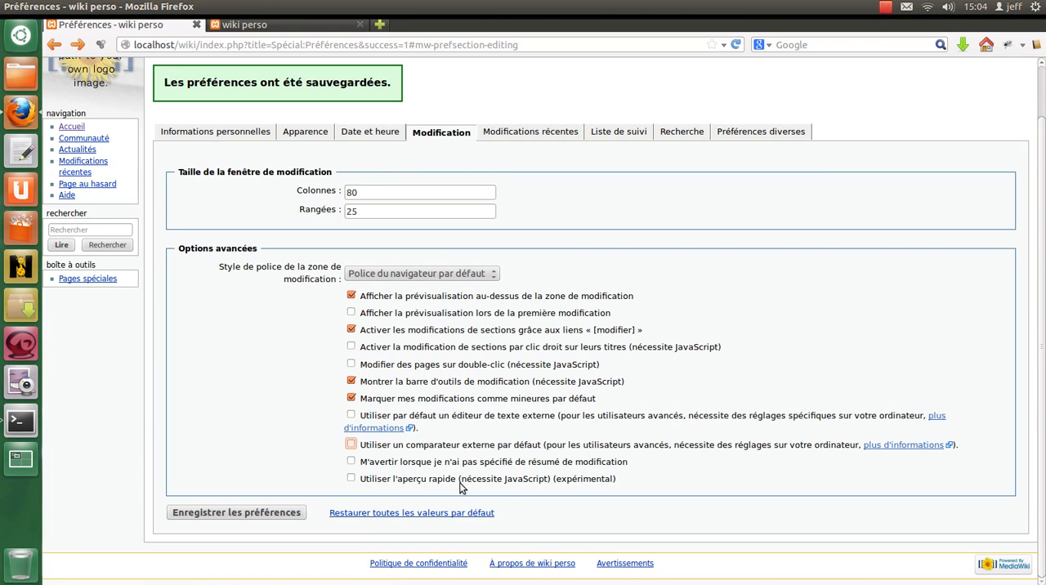
# - Save the editing preferences
pyautogui.click(276, 517)
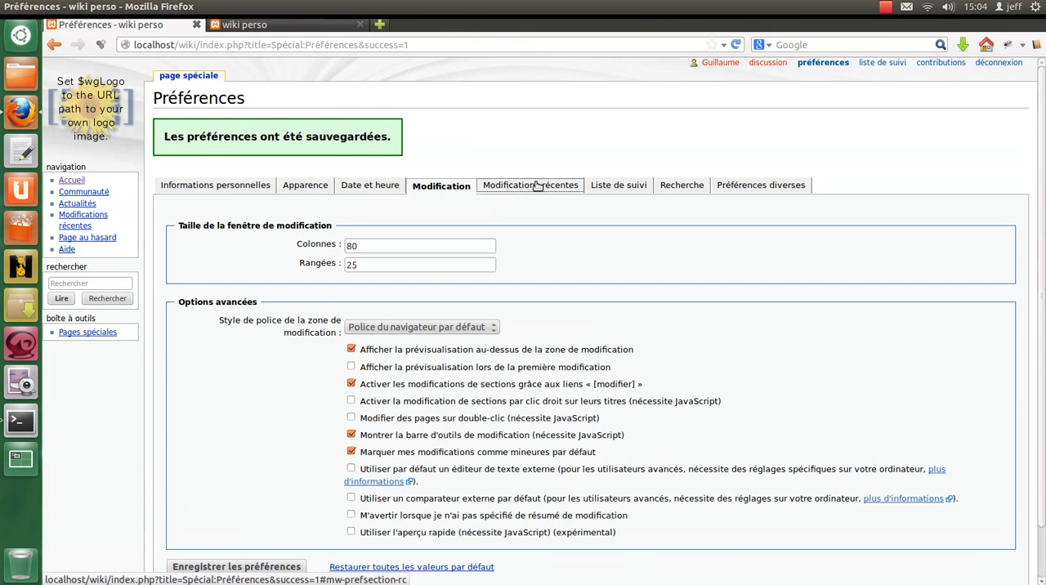
# - In the recent changes preferences, set 3 days and 30 changes to display by default, and save
pyautogui.click(537, 186)
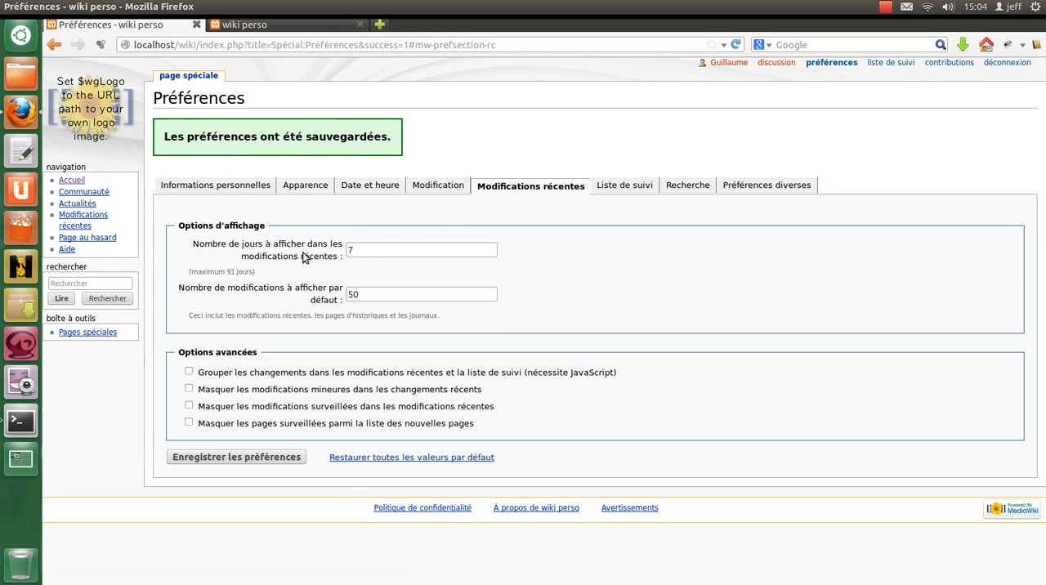
pyautogui.click(378, 250)
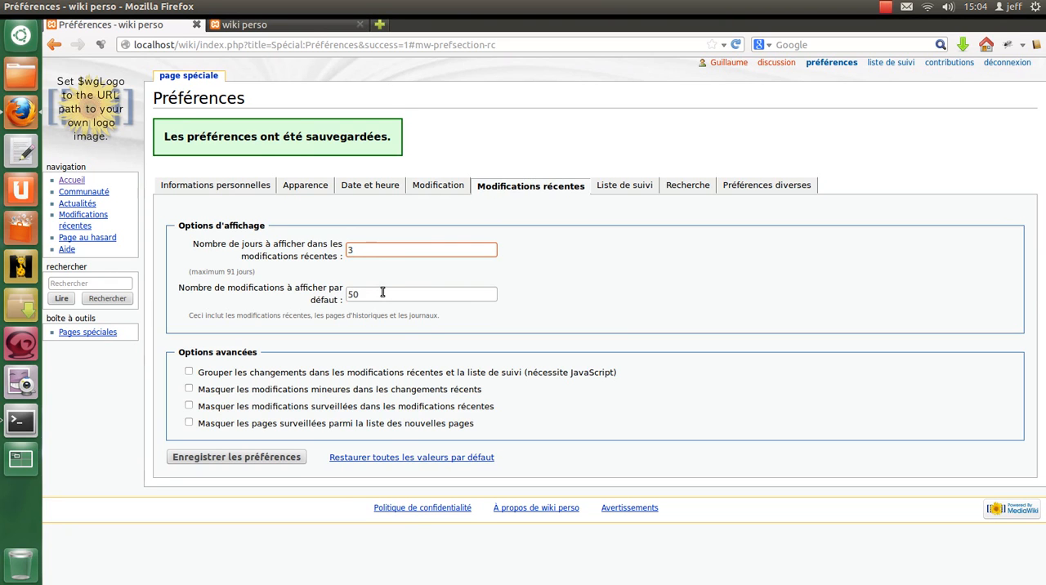
pyautogui.press('Tab')
pyautogui.write('3')
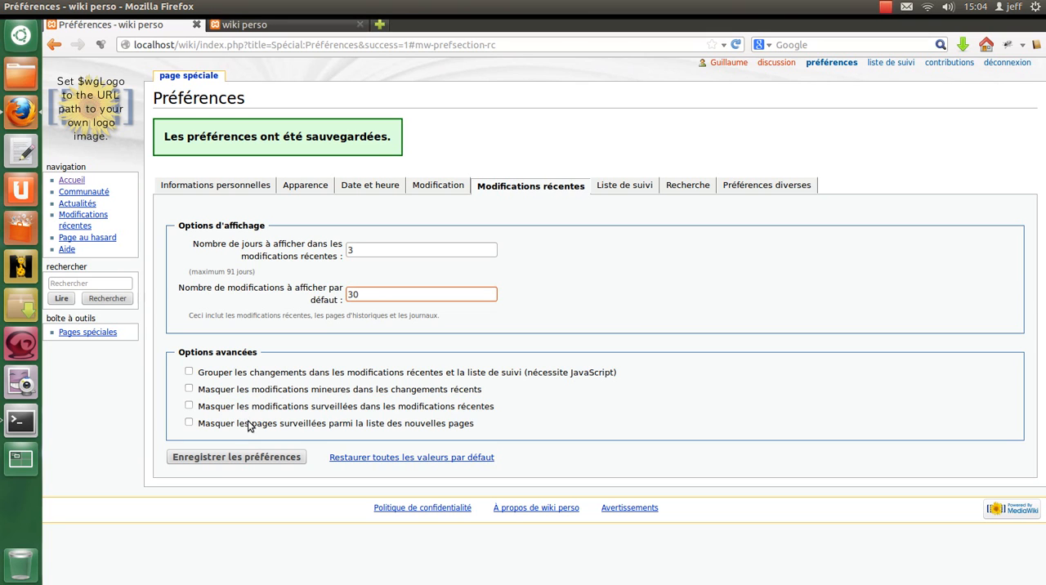
pyautogui.click(236, 457)
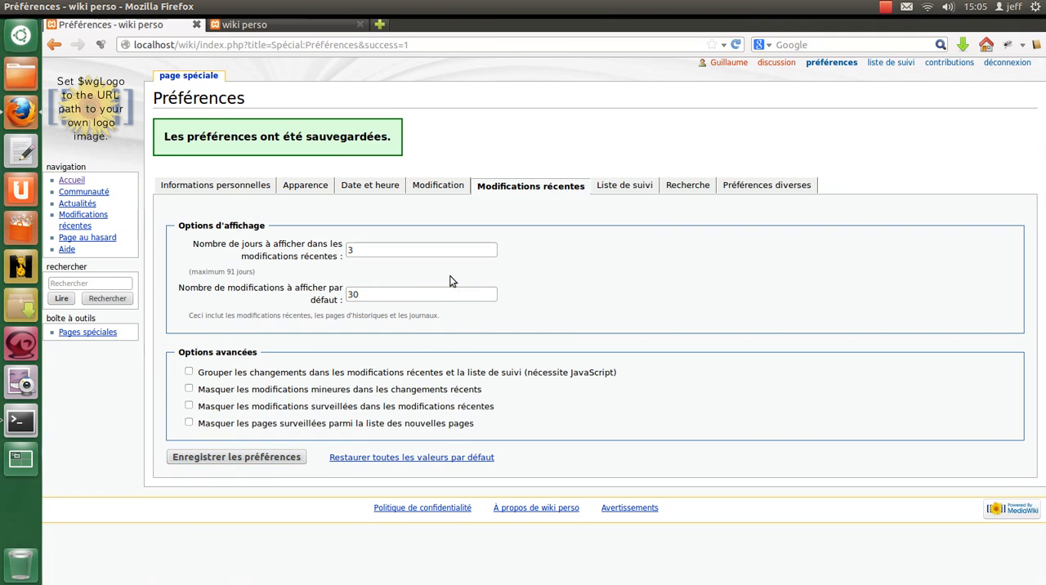
# - In the watchlist preferences, set the maximum number of changes to 100 and hide minor edits and bot edits
pyautogui.click(640, 188)
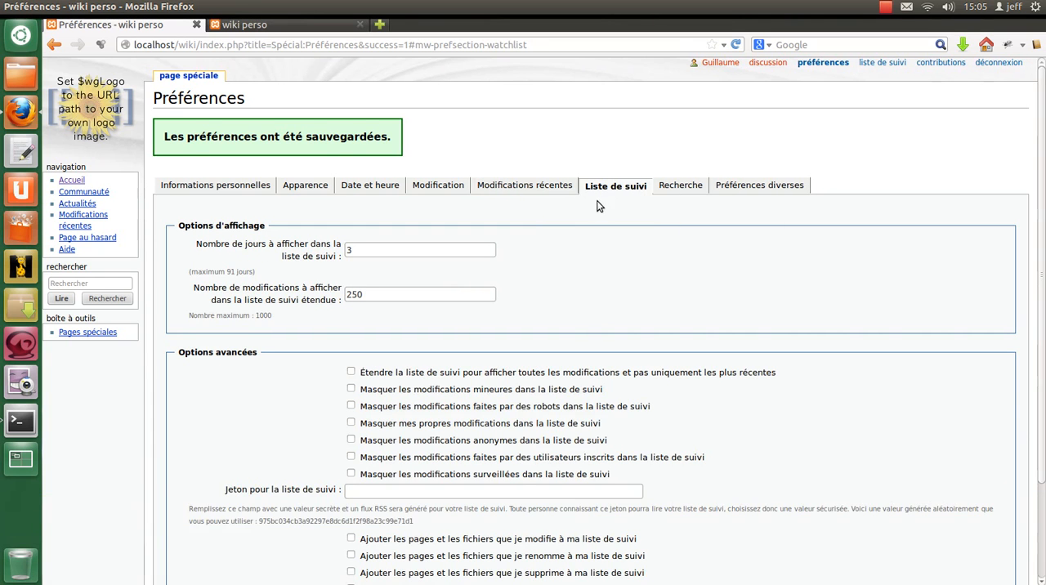
pyautogui.scroll(-3, 491, 211)
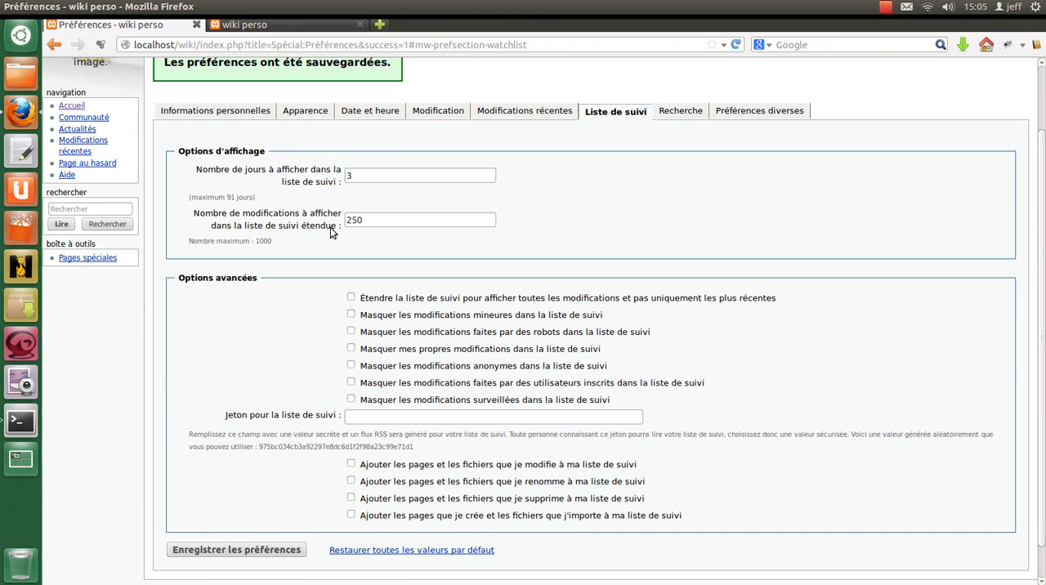
pyautogui.doubleClick(372, 221)
pyautogui.write('100')
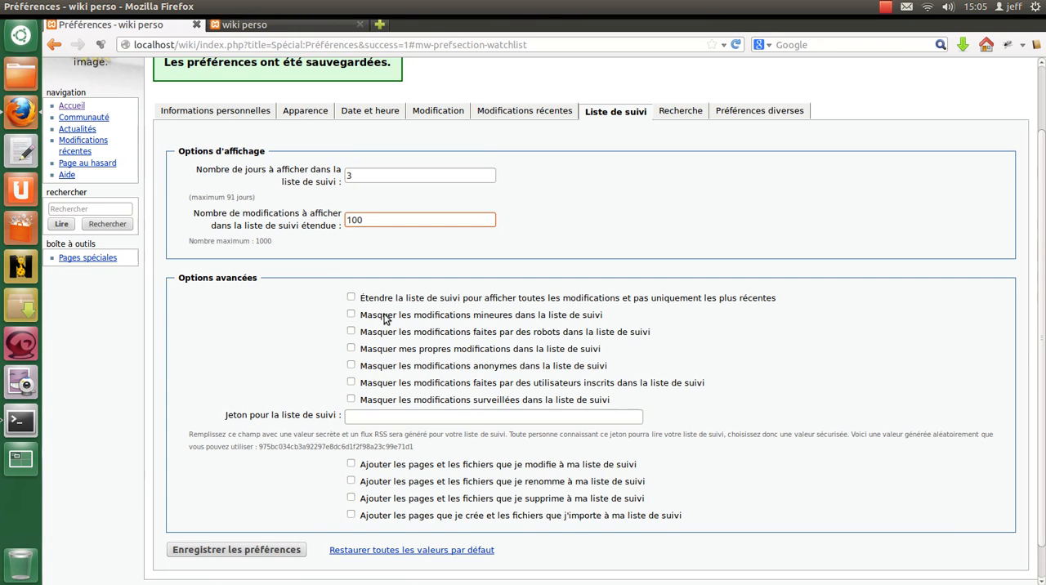
pyautogui.click(480, 319)
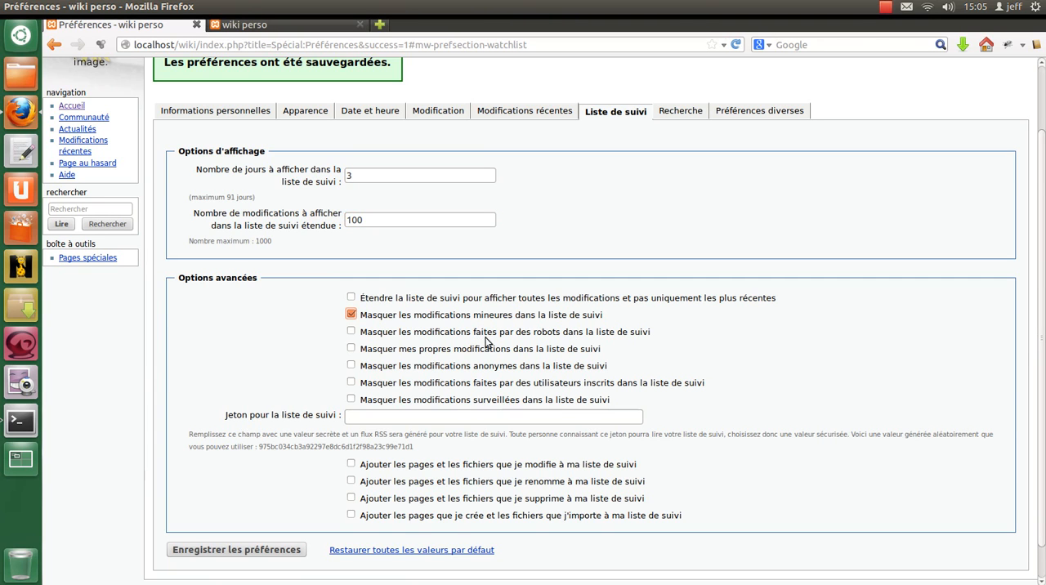
pyautogui.click(515, 333)
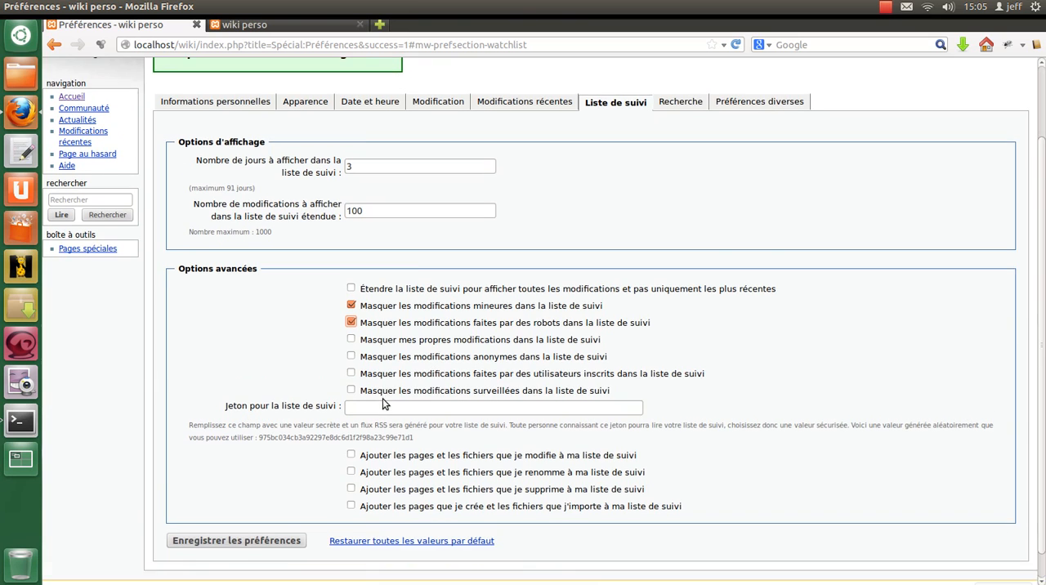
# - Enable adding pages and files one edits, renames or deletes to the watchlist, and save the watchlist preferences
pyautogui.scroll(-1, 386, 404)
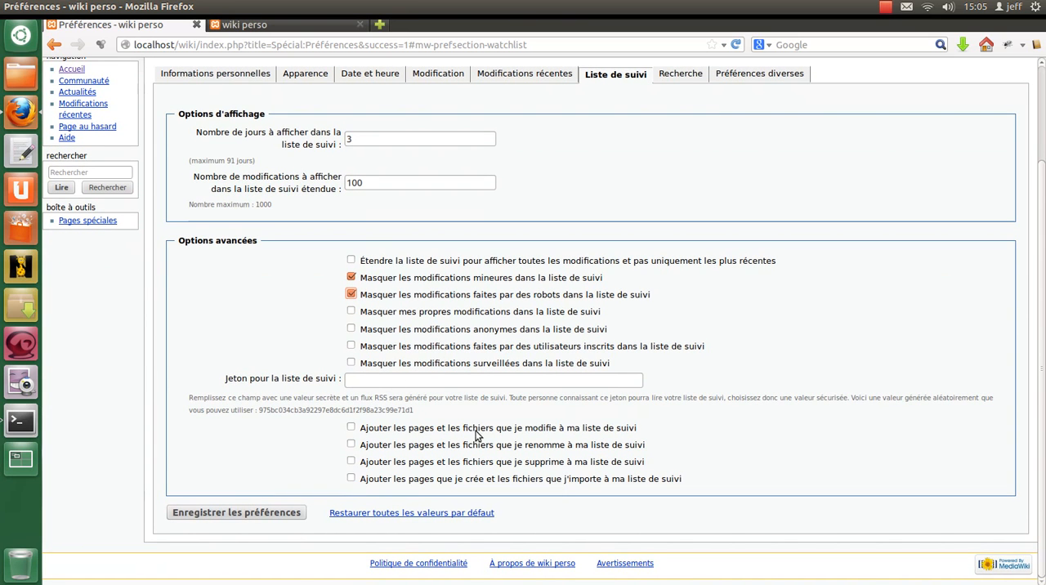
pyautogui.click(507, 428)
pyautogui.click(486, 448)
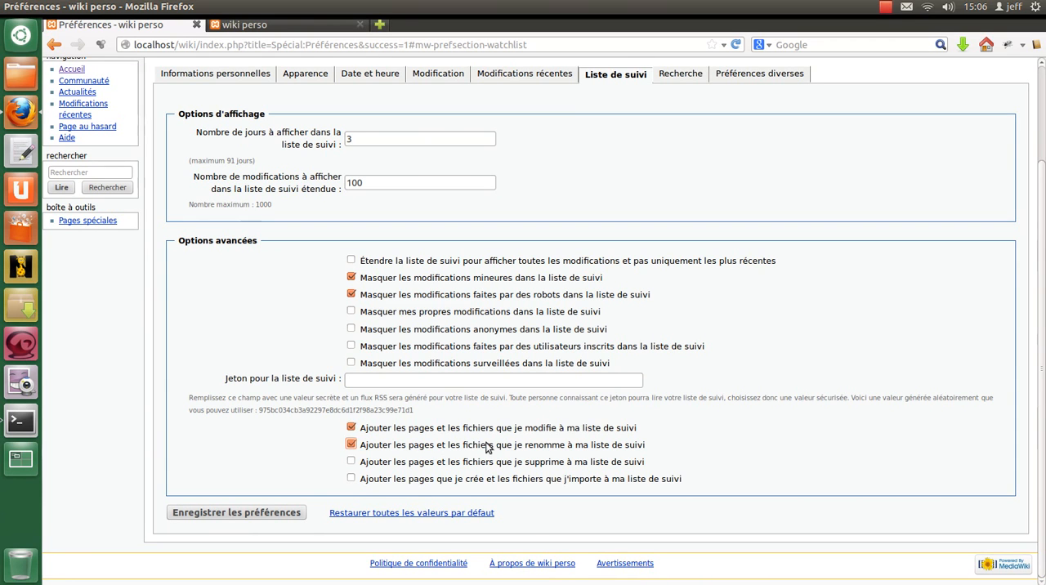
pyautogui.click(391, 461)
pyautogui.click(290, 515)
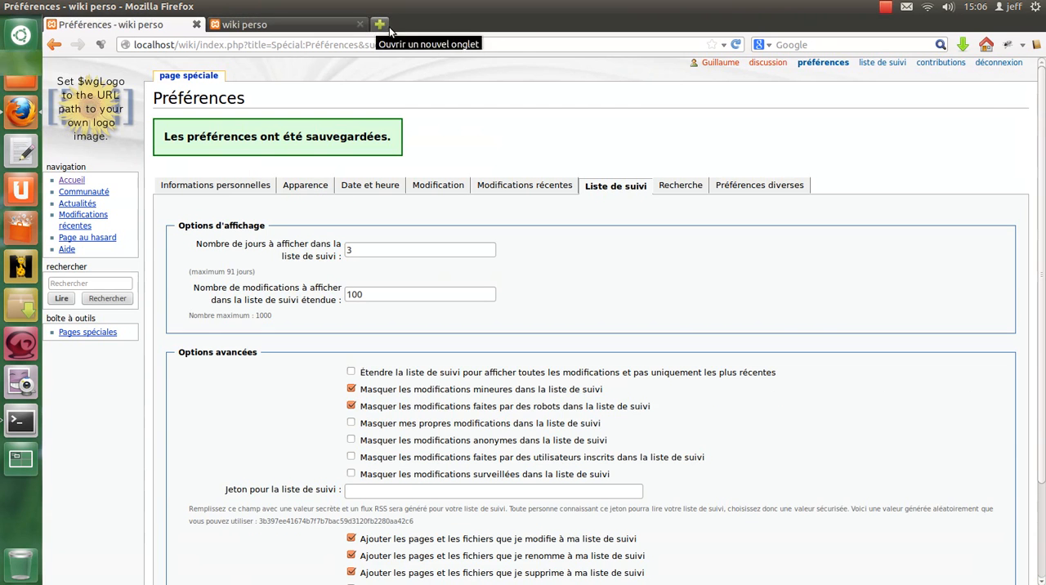
# - Close the extra "wiki perso" browser tab and review the display and namespace options in the search preferences
pyautogui.click(361, 24)
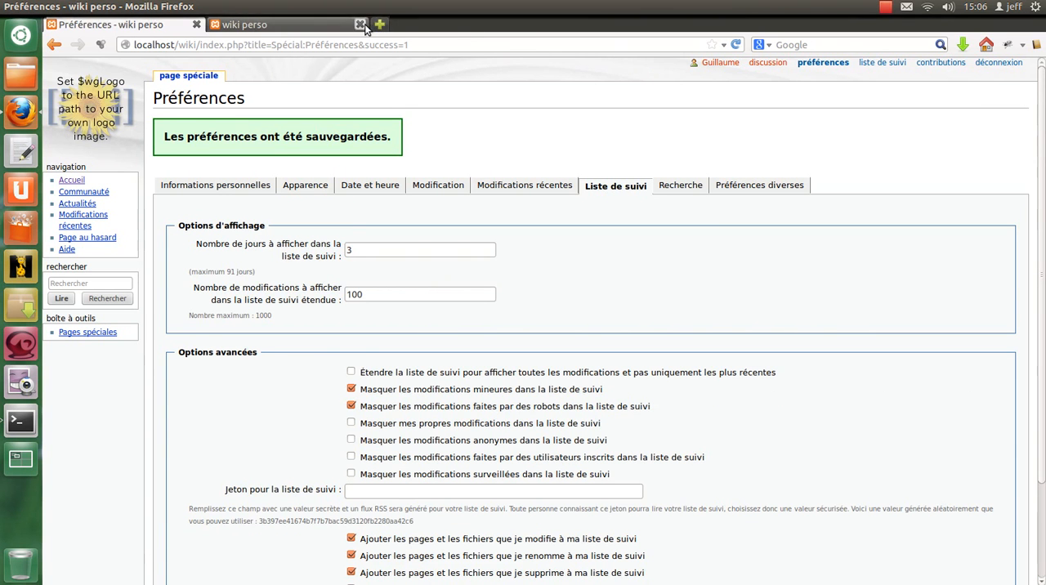
pyautogui.click(681, 188)
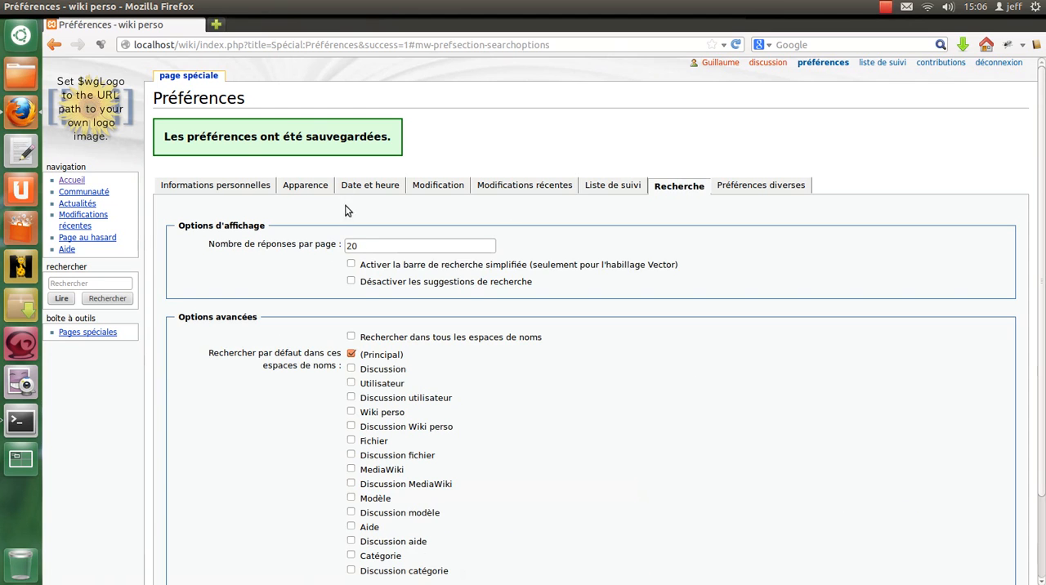
pyautogui.click(393, 246)
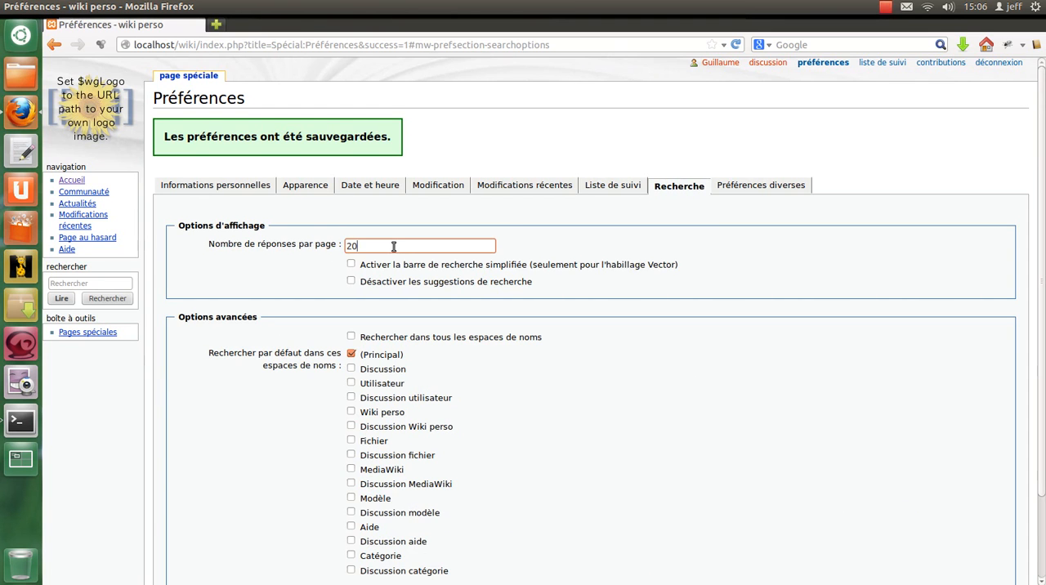
pyautogui.scroll(-1, 395, 246)
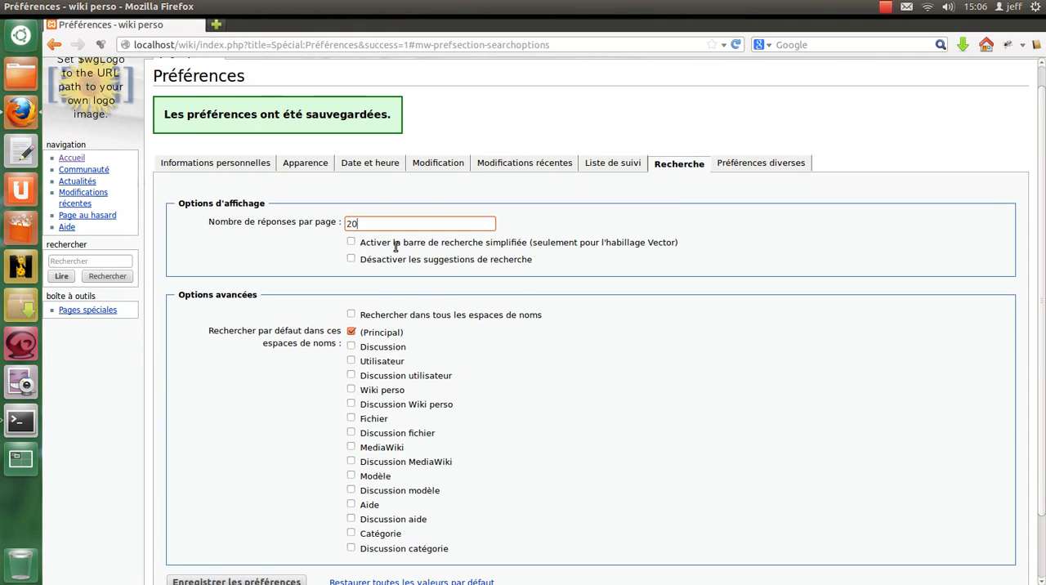
pyautogui.scroll(-3, 395, 246)
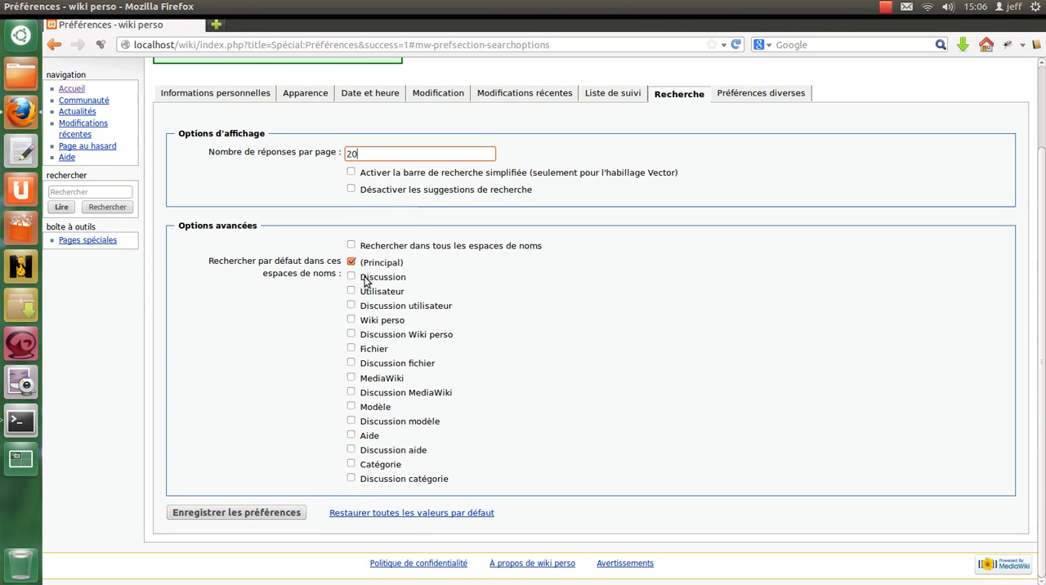
# - Include the Catégorie namespace in default searches, take it out again, and save the search preferences
pyautogui.click(350, 465)
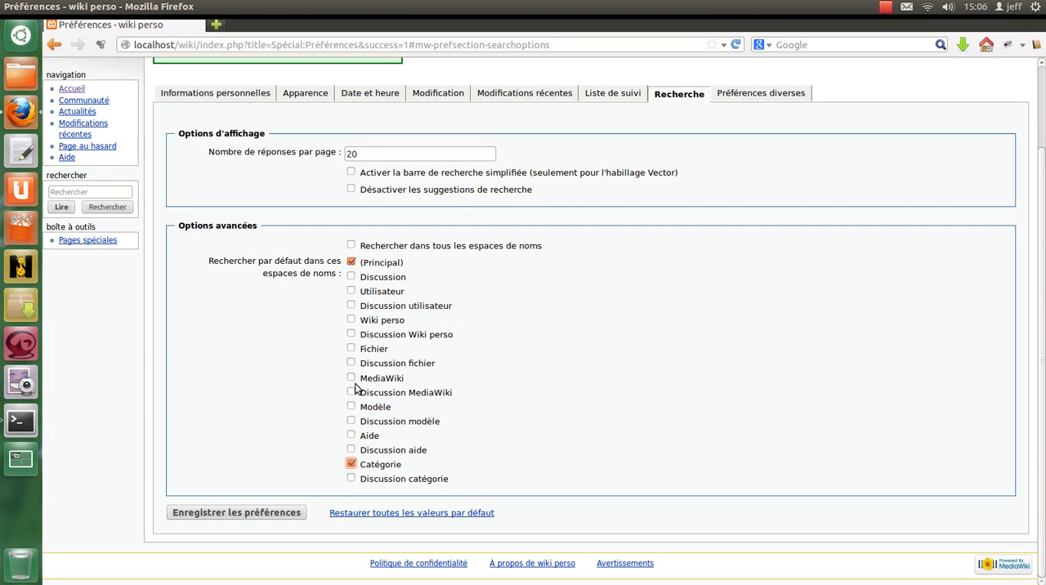
pyautogui.click(351, 464)
pyautogui.click(288, 513)
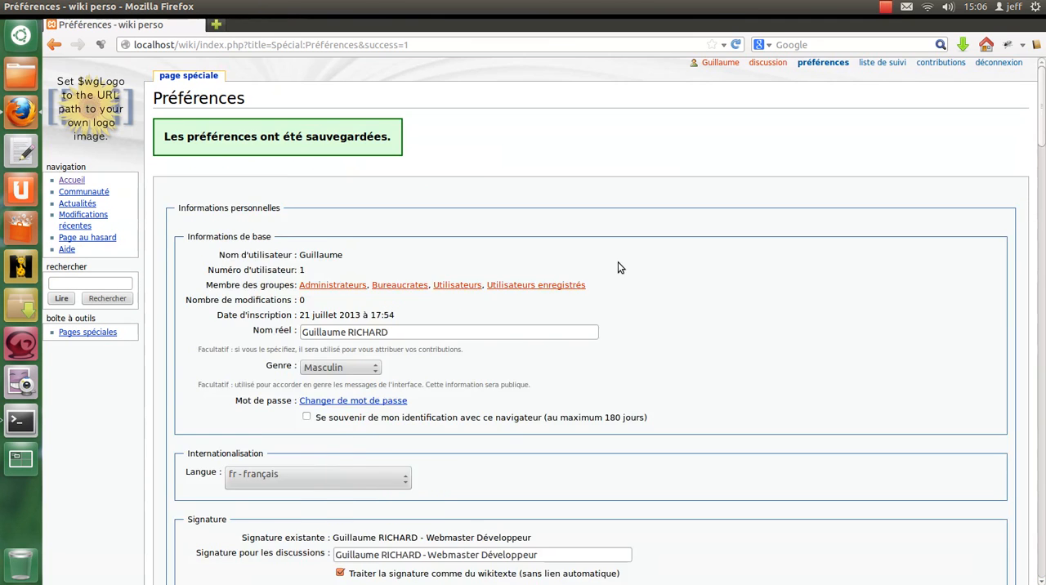
# - Save the miscellaneous preferences with both diff options left disabled and return to the personal information preferences
pyautogui.click(781, 186)
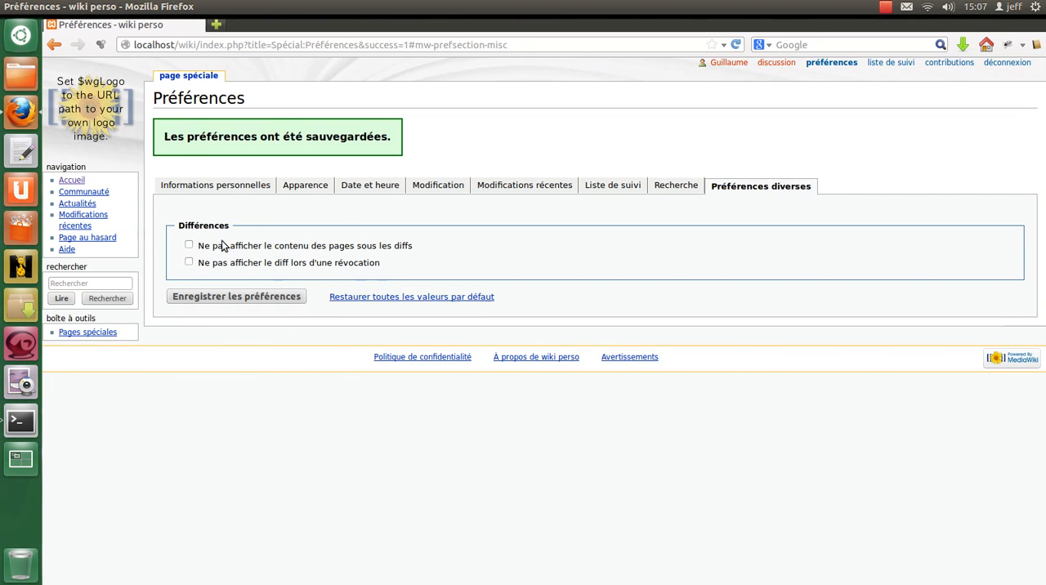
pyautogui.click(281, 295)
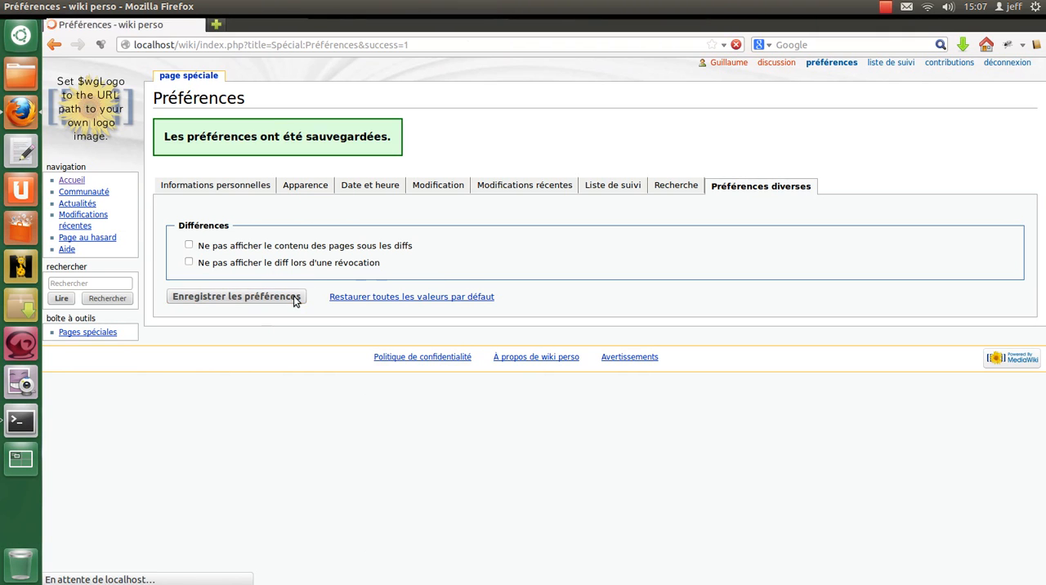
pyautogui.click(247, 188)
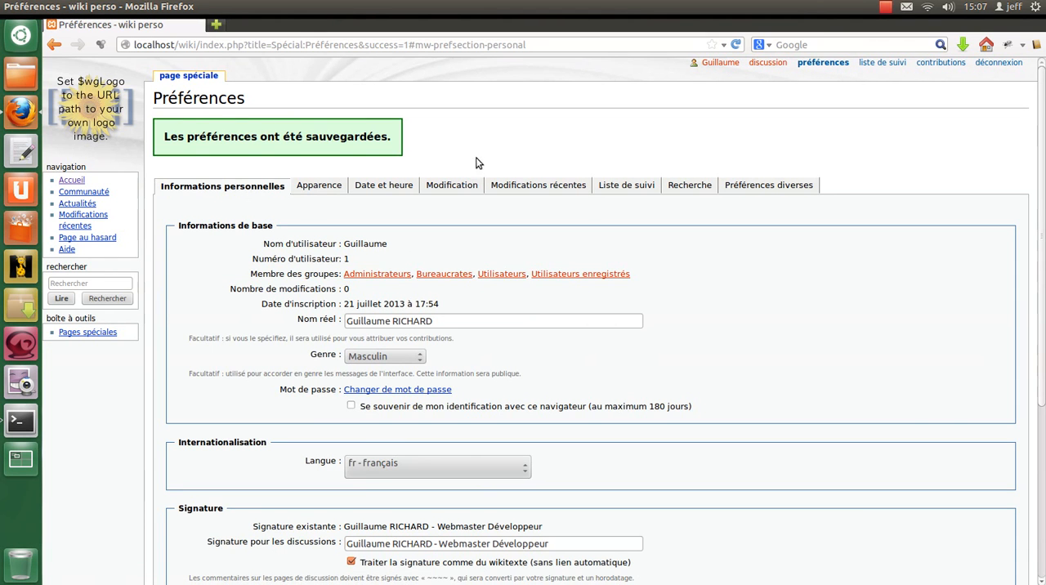